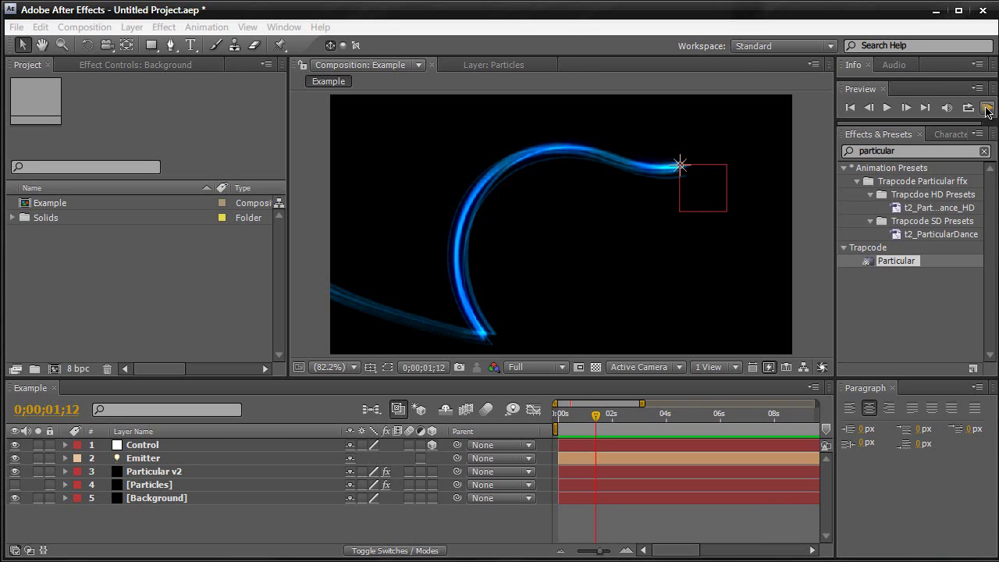
Step: Play a RAM preview of the Example composition to review the finished light streak
{"action": "left_click", "coordinate": [986, 107]}
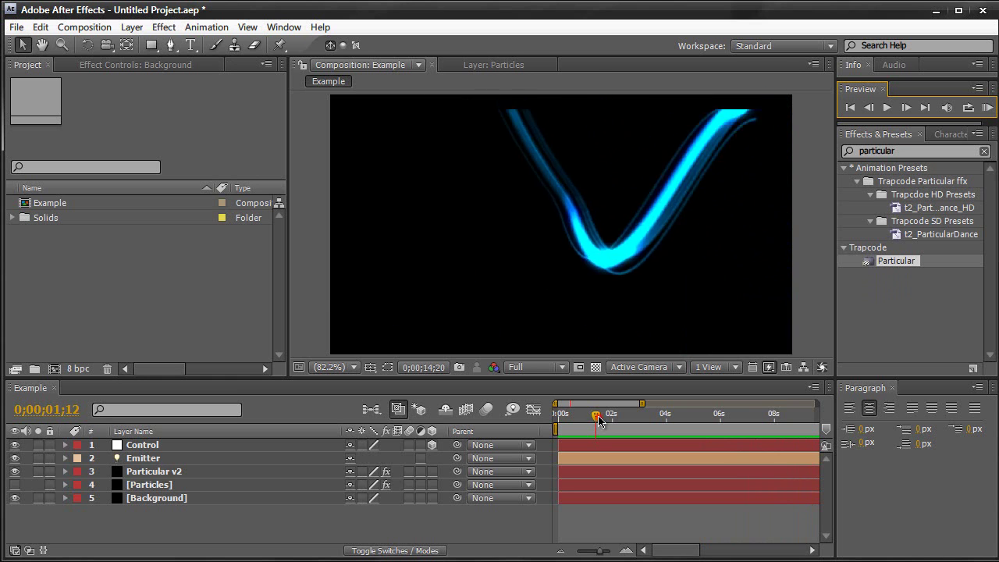
{"action": "left_click", "coordinate": [598, 417]}
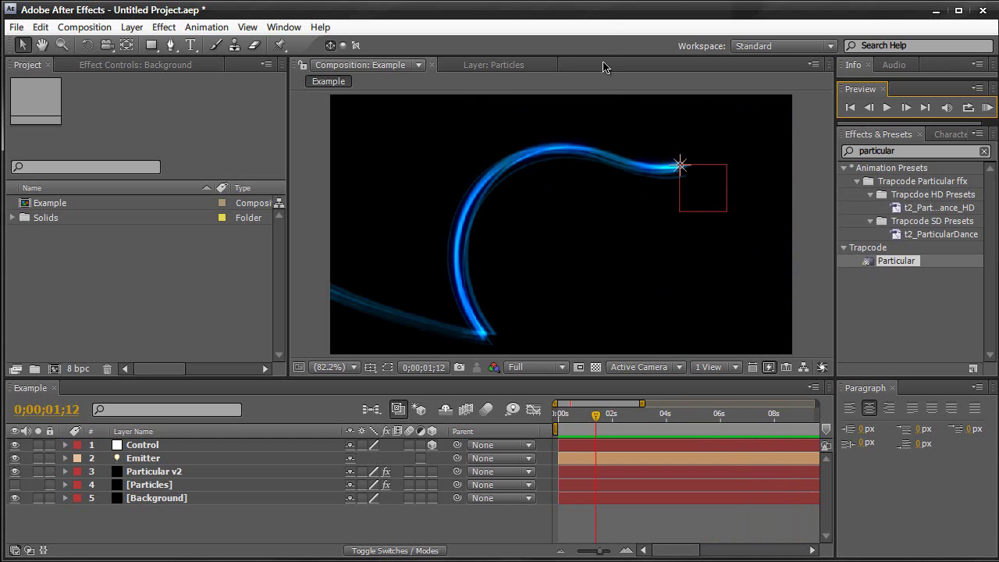
Step: Create a composition named Main Comp with the HDV/HDTV 720 29.97 preset and a 30-second duration
{"action": "left_click", "coordinate": [84, 27]}
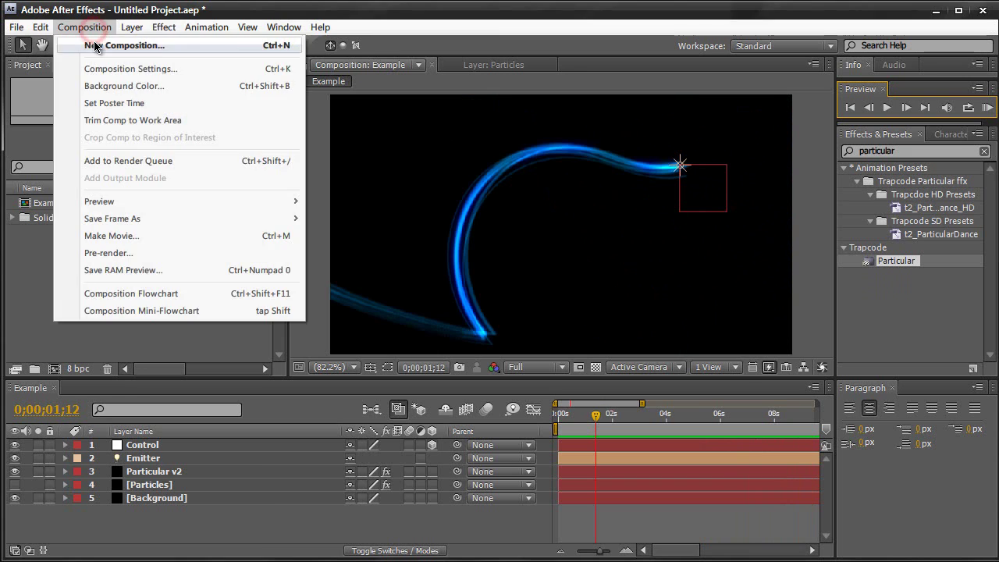
{"action": "left_click", "coordinate": [93, 46]}
{"action": "type", "text": "Main Comp"}
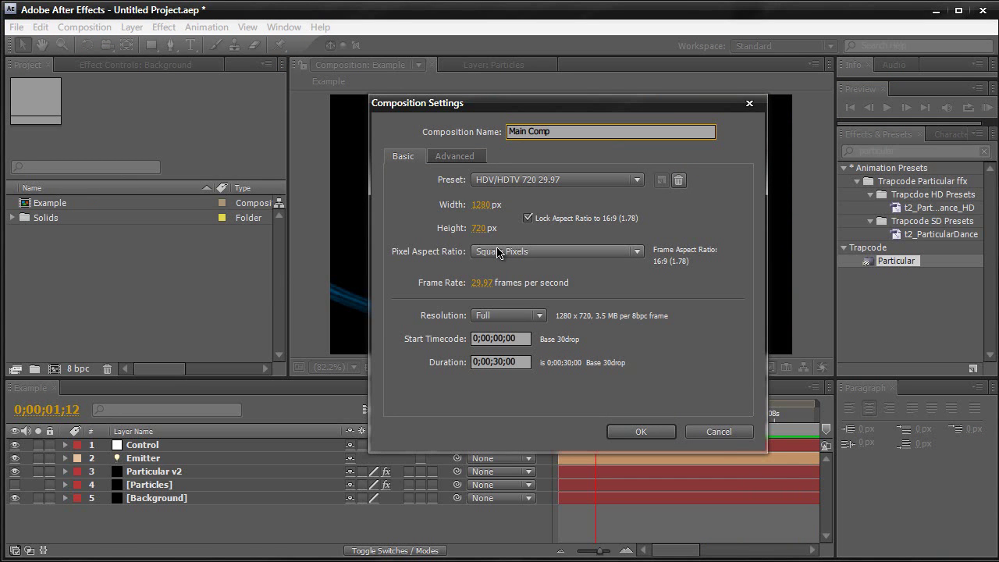
{"action": "key", "text": "Return"}
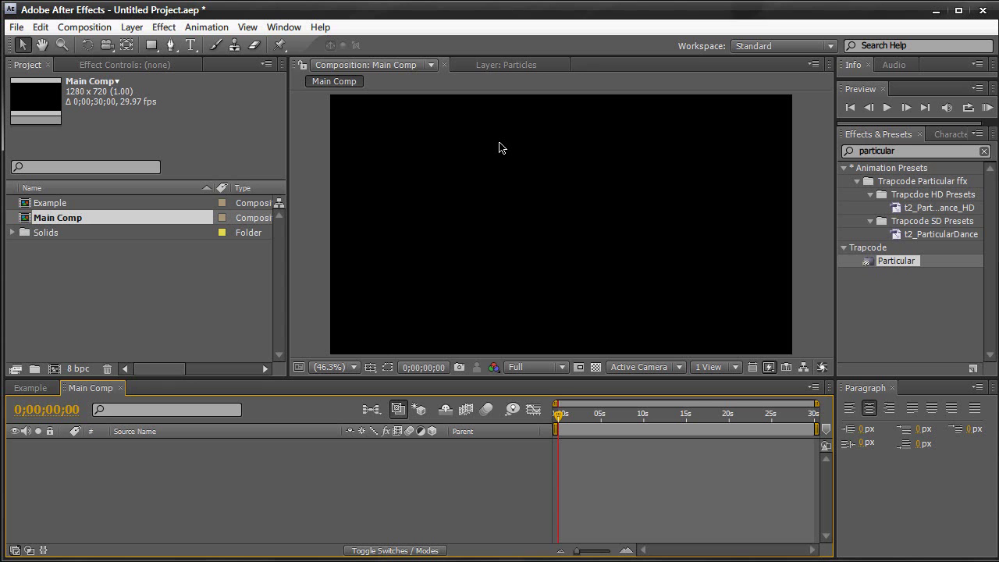
Step: Add a black solid named BG at the composition size
{"action": "key", "text": "ctrl+y"}
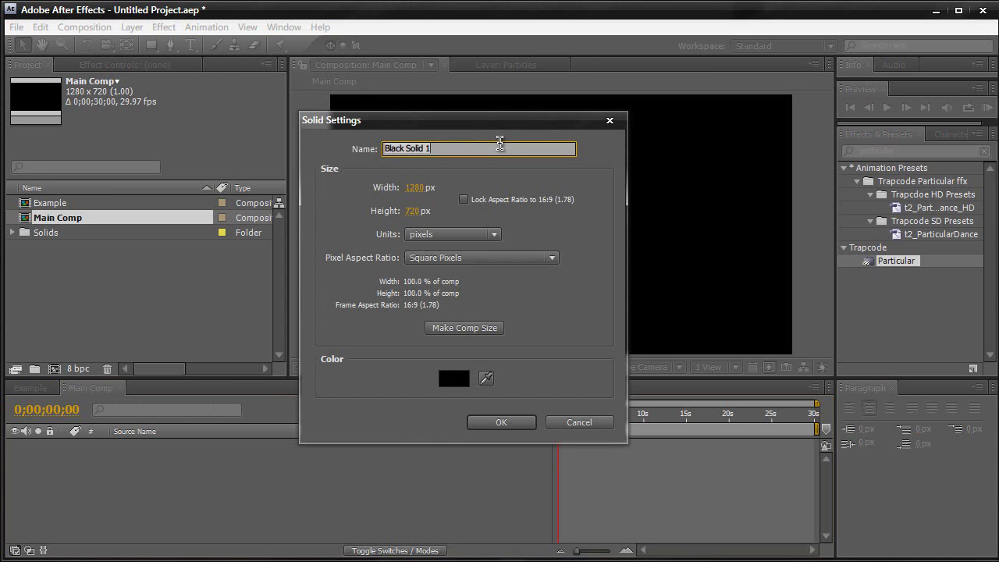
{"action": "type", "text": "BG"}
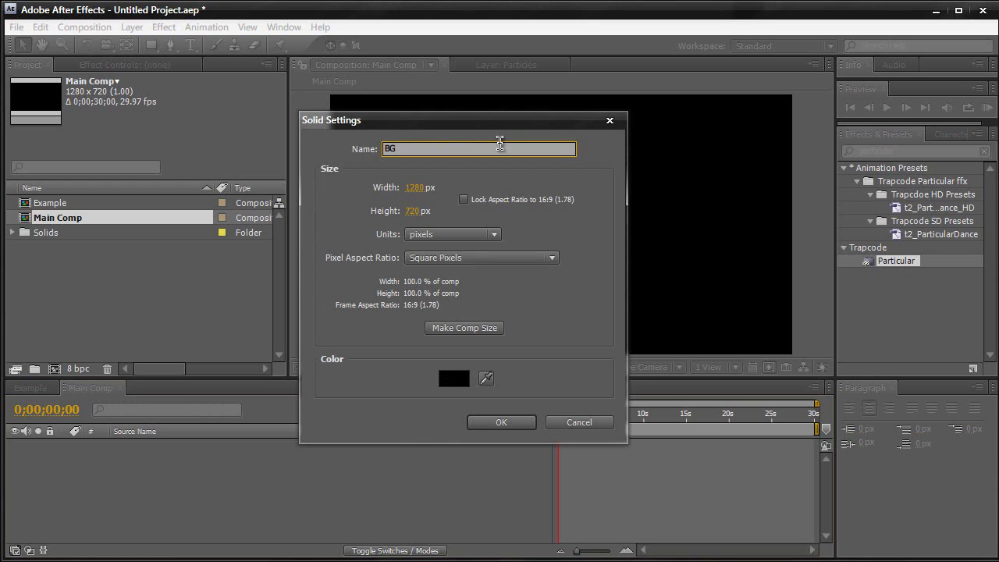
{"action": "left_click", "coordinate": [495, 328]}
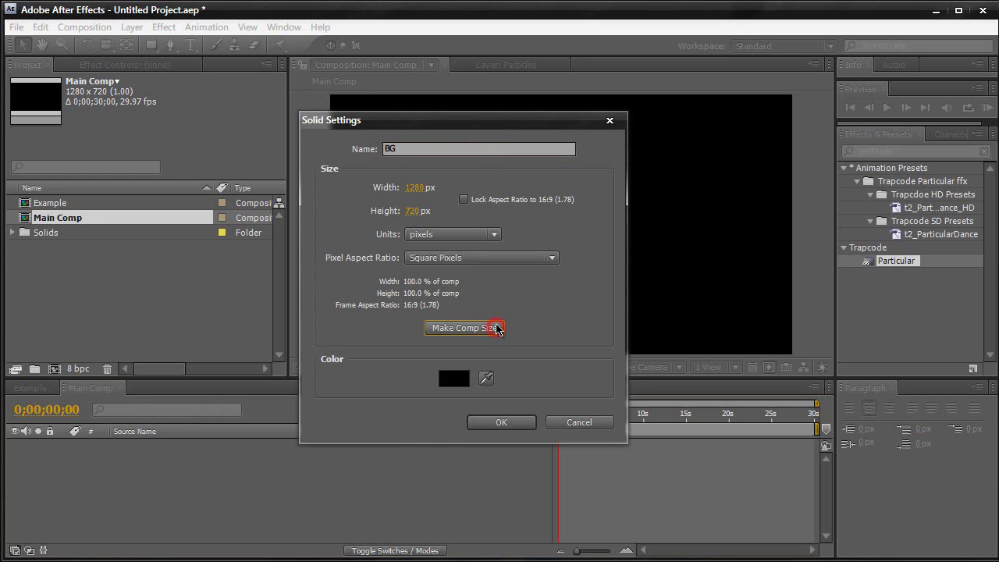
{"action": "left_click", "coordinate": [499, 422]}
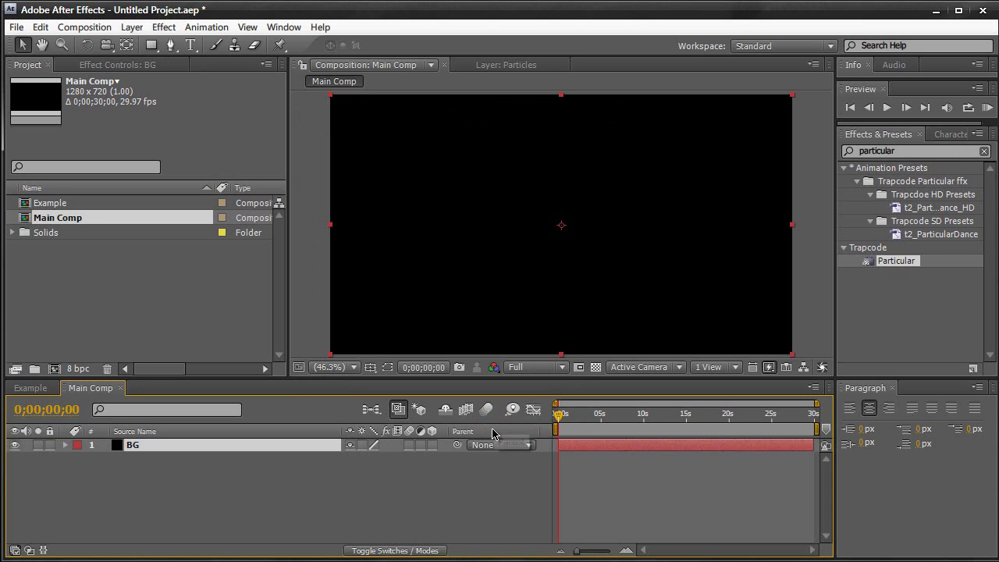
Step: Add a null object, rename it Control and make it a 3D layer
{"action": "left_click", "coordinate": [132, 26]}
{"action": "mouse_move", "coordinate": [257, 47]}
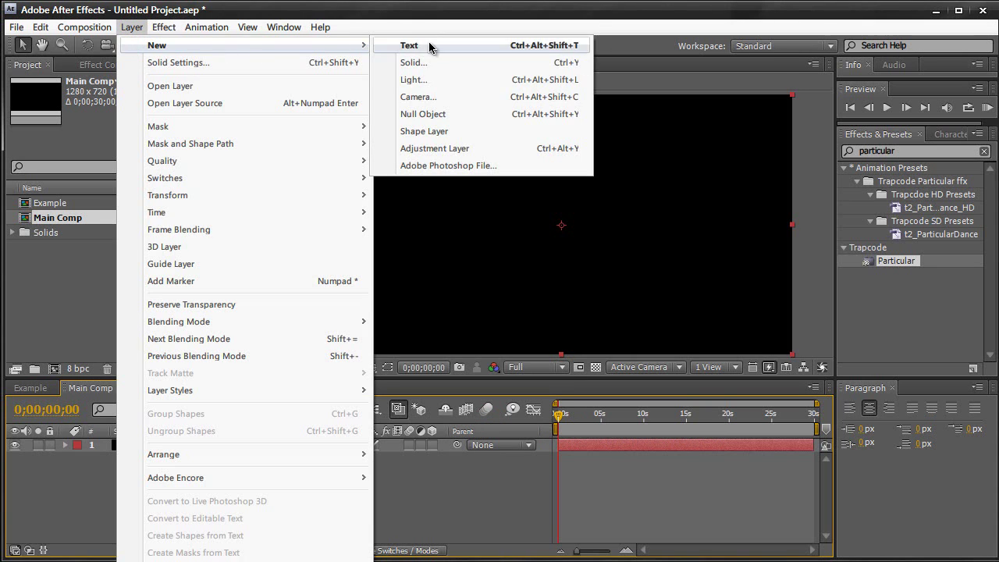
{"action": "left_click", "coordinate": [427, 113]}
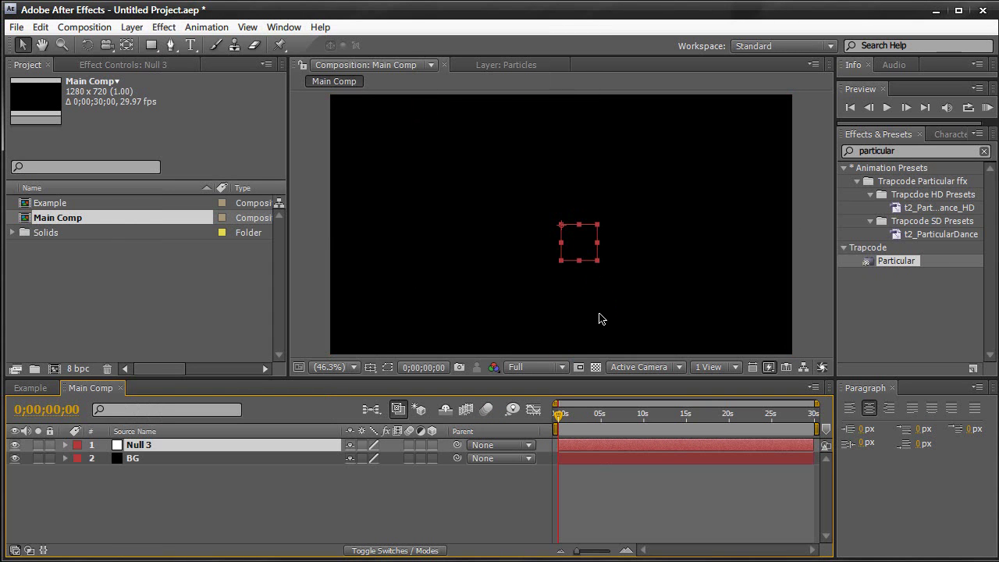
{"action": "key", "text": "Return"}
{"action": "type", "text": "Control"}
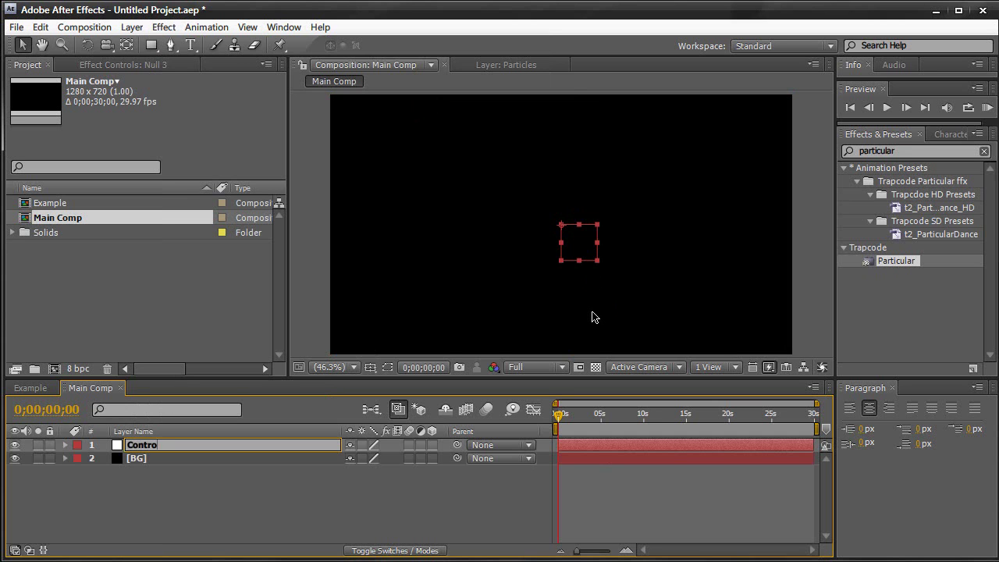
{"action": "key", "text": "Return"}
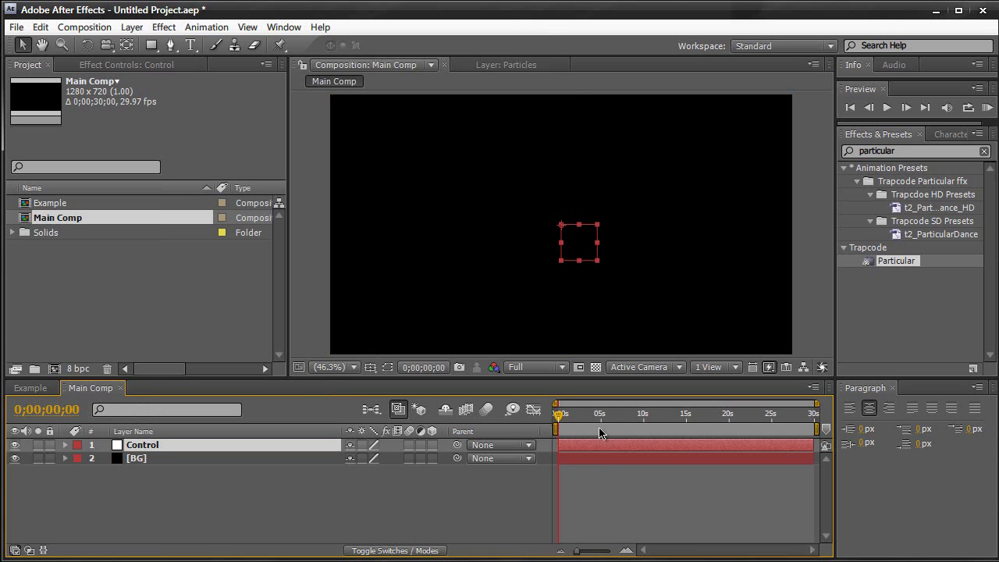
{"action": "left_click", "coordinate": [432, 445]}
Step: Add a white point light named Emitter with 100% intensity
{"action": "left_click", "coordinate": [132, 27]}
{"action": "mouse_move", "coordinate": [265, 46]}
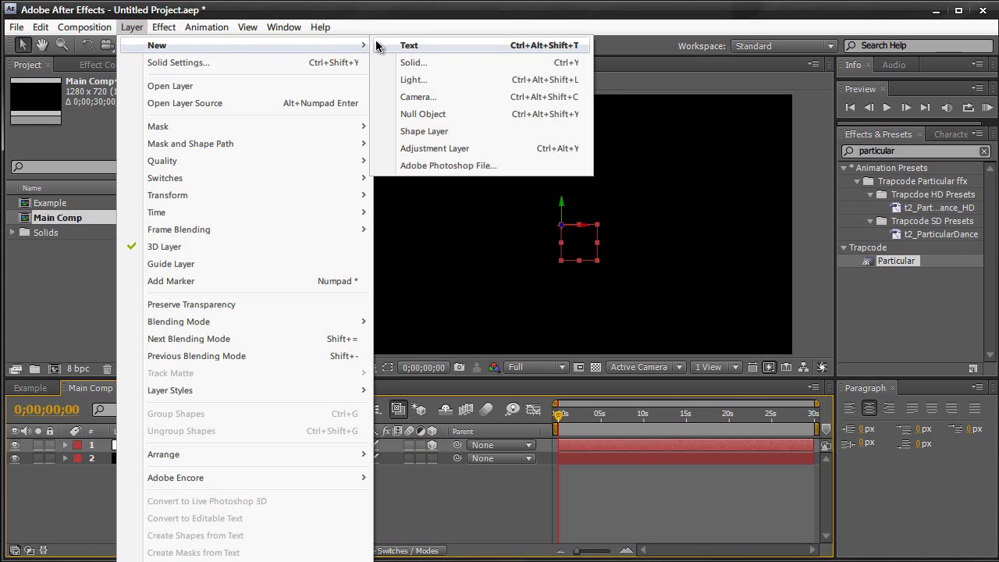
{"action": "left_click", "coordinate": [414, 81]}
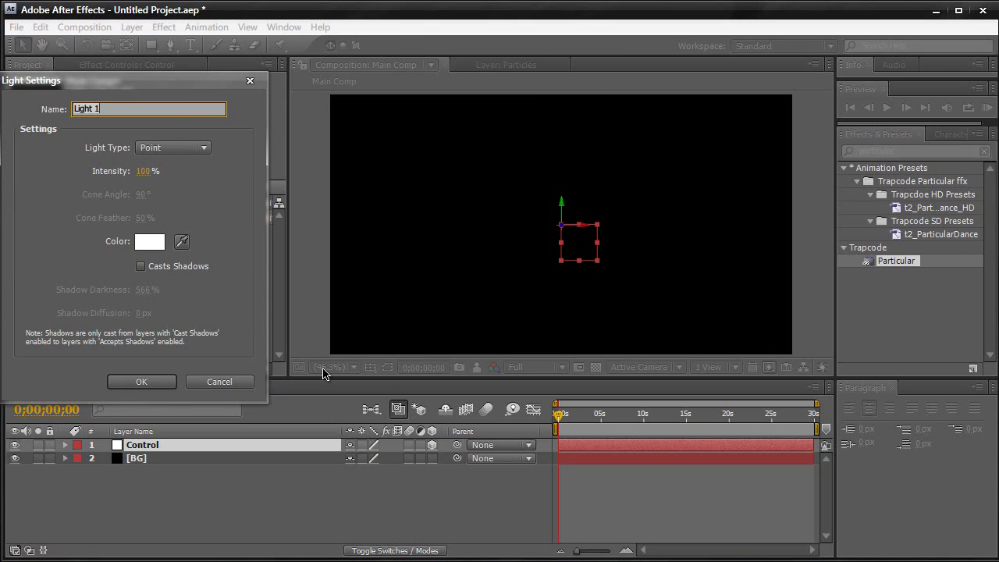
{"action": "type", "text": "Emitter"}
{"action": "key", "text": "Return"}
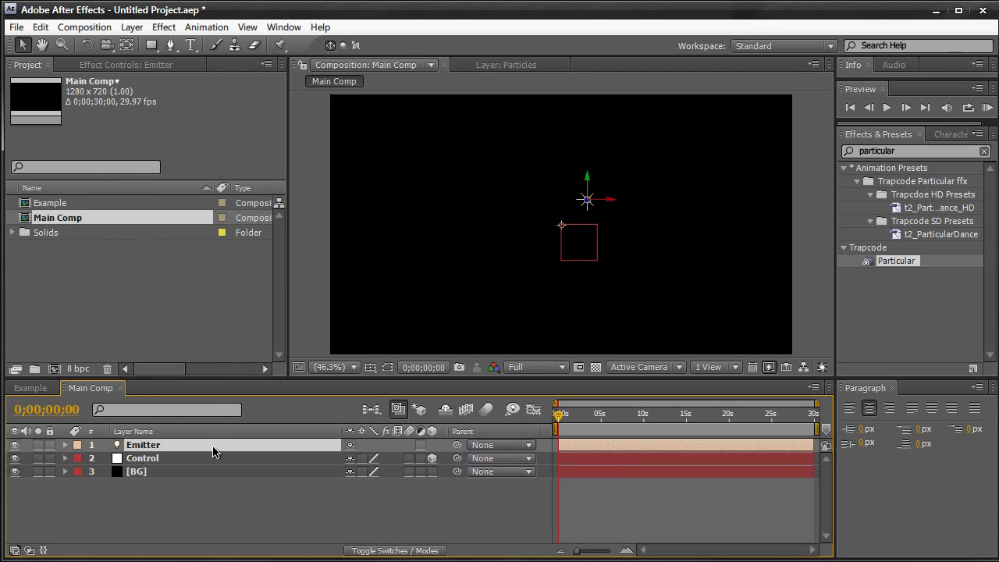
Step: Reveal the Position of Emitter and Control, and link Emitter's Position to Control's Position with an expression
{"action": "key", "text": "p"}
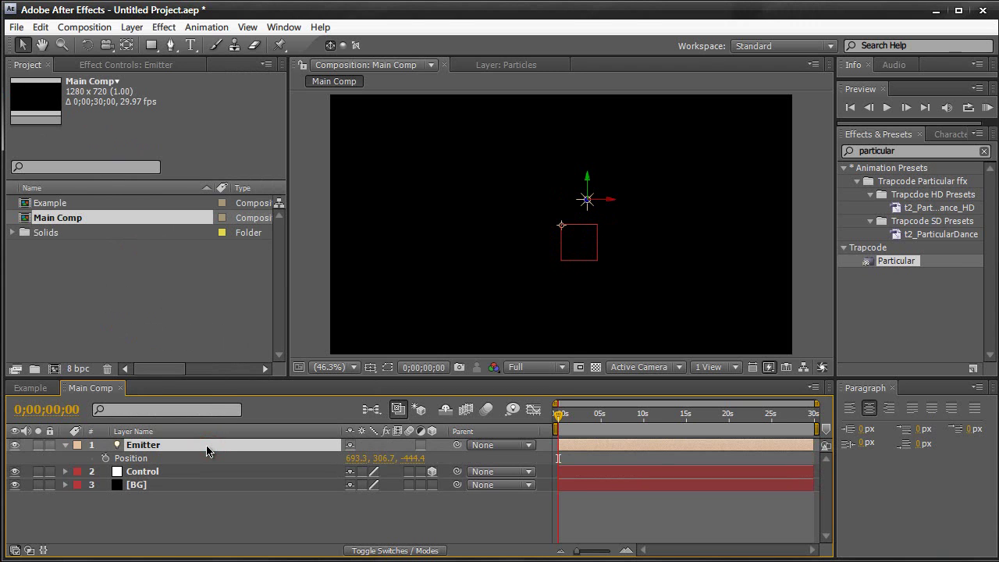
{"action": "left_click", "coordinate": [207, 471]}
{"action": "key", "text": "p"}
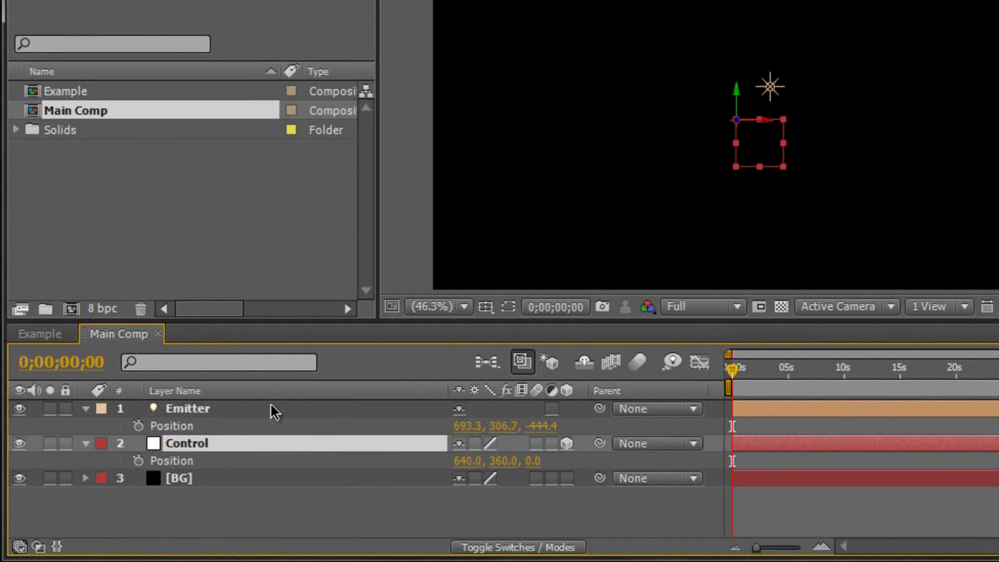
{"action": "left_click", "coordinate": [272, 412]}
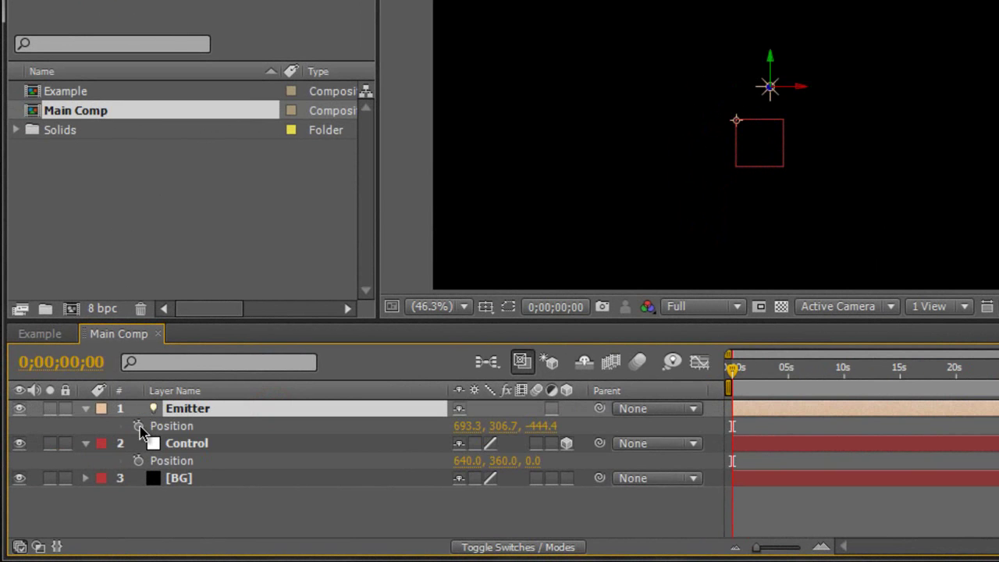
{"action": "left_click", "coordinate": [138, 426], "text": "alt"}
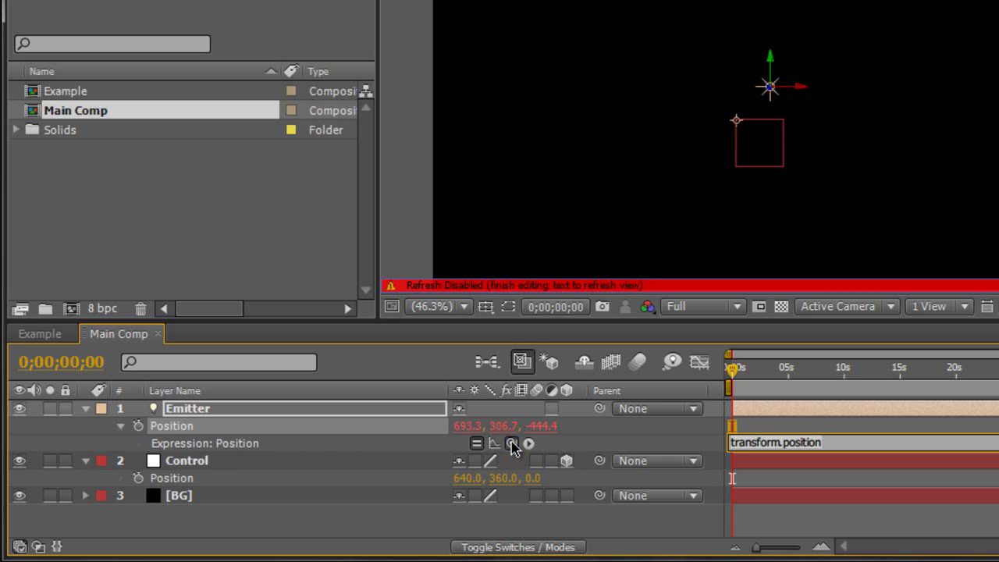
{"action": "left_click_drag", "start_coordinate": [512, 444], "coordinate": [244, 487]}
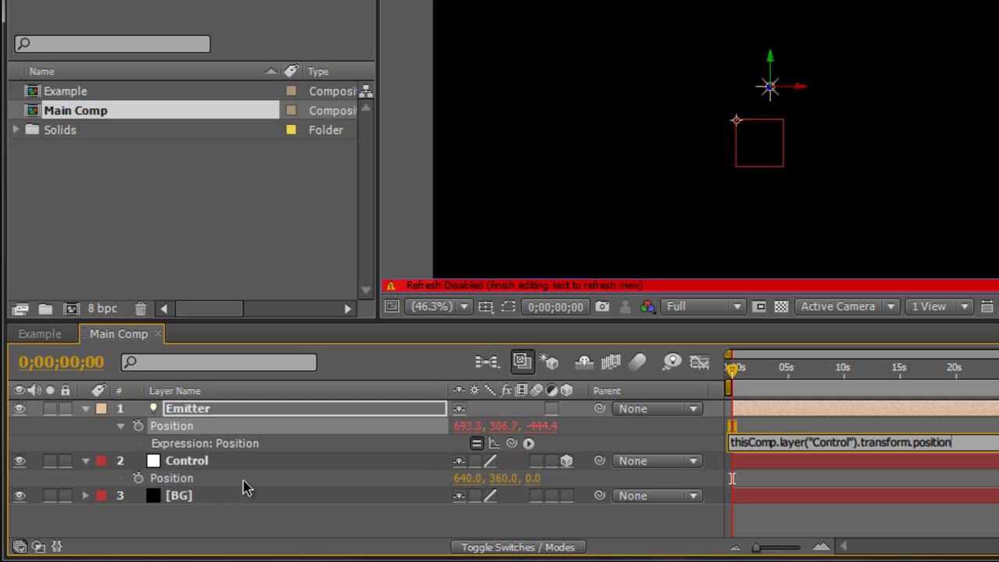
{"action": "key", "text": "KP_Enter"}
Step: Give the Control layer's Position the expression wiggle(1,500) and scrub to 0;00;04;28 to check the motion
{"action": "left_click", "coordinate": [244, 486]}
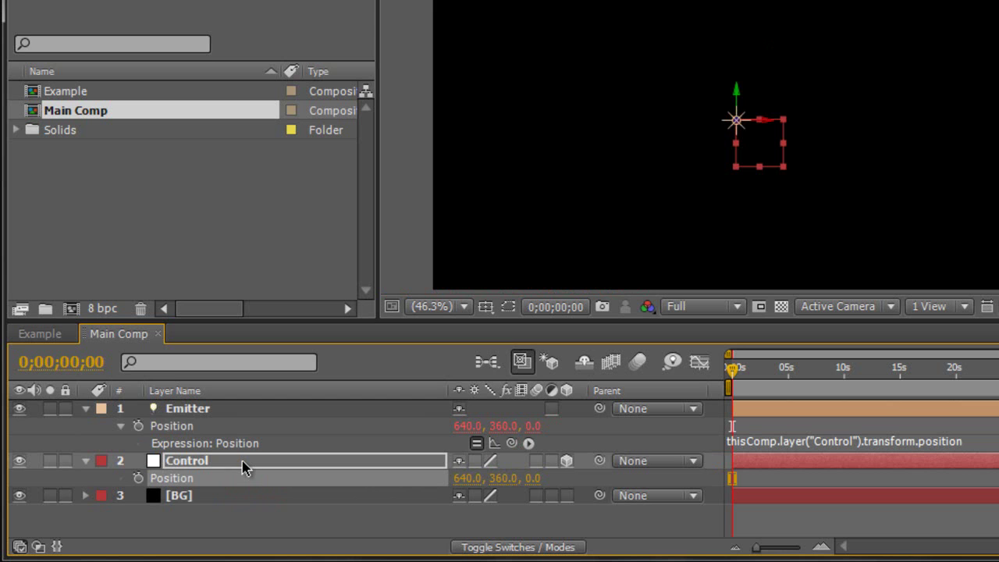
{"action": "left_click", "coordinate": [139, 478], "text": "alt"}
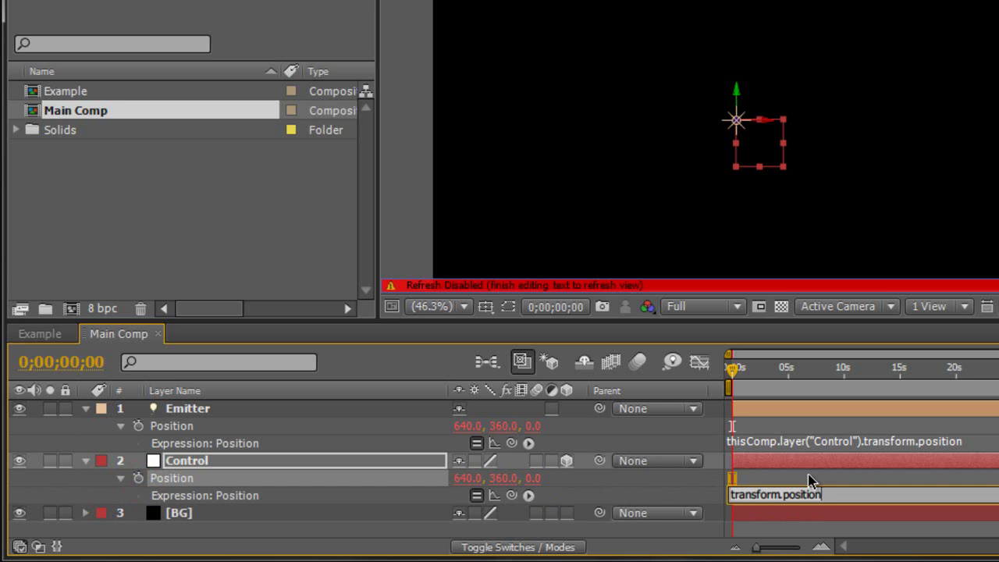
{"action": "key", "text": "ctrl+a"}
{"action": "key", "text": "BackSpace"}
{"action": "type", "text": "wiggle"}
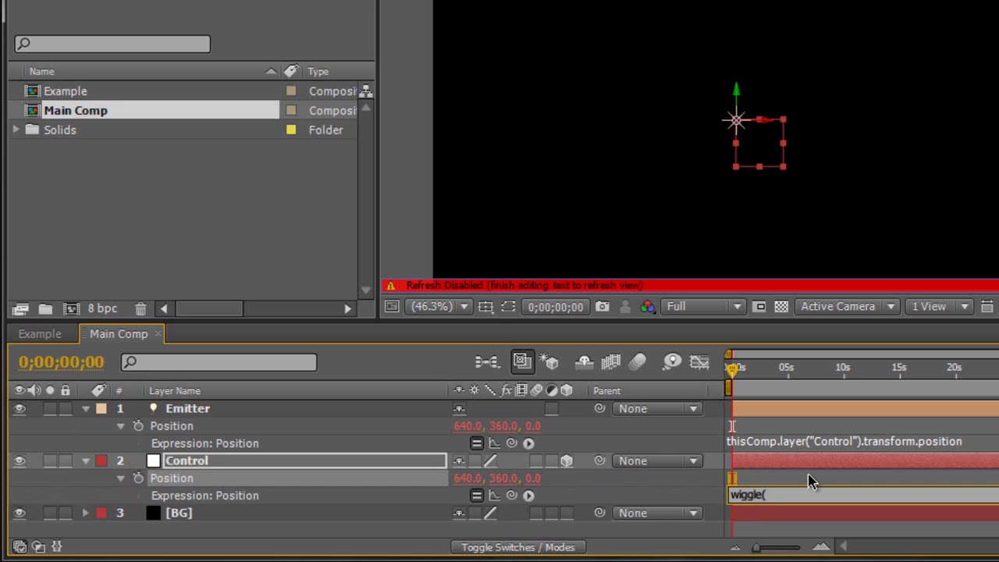
{"action": "type", "text": "(1,50"}
{"action": "left_click", "coordinate": [808, 481]}
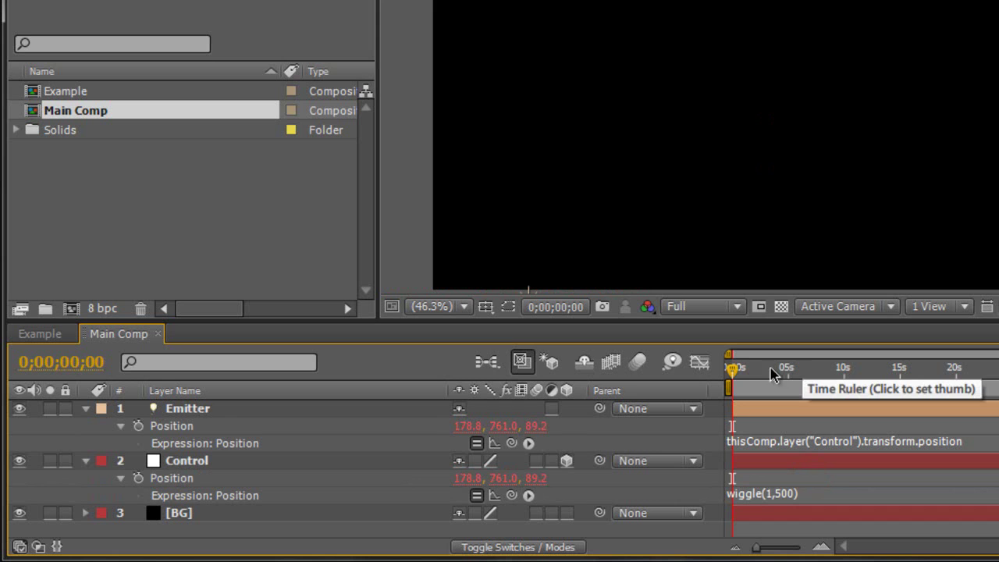
{"action": "left_click_drag", "start_coordinate": [736, 370], "coordinate": [790, 366]}
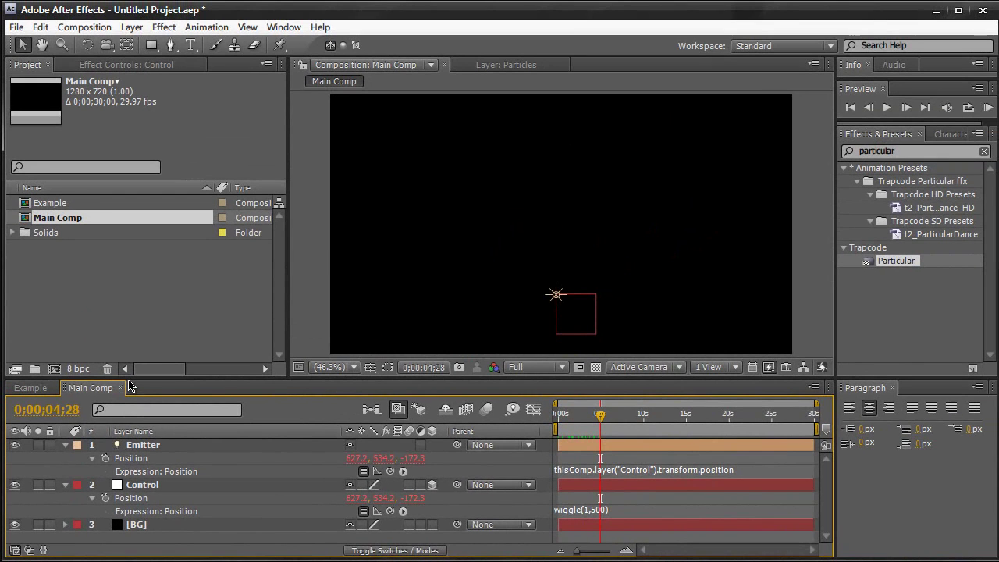
Step: Add a black solid named Particular at the composition size
{"action": "key", "text": "ctrl+y"}
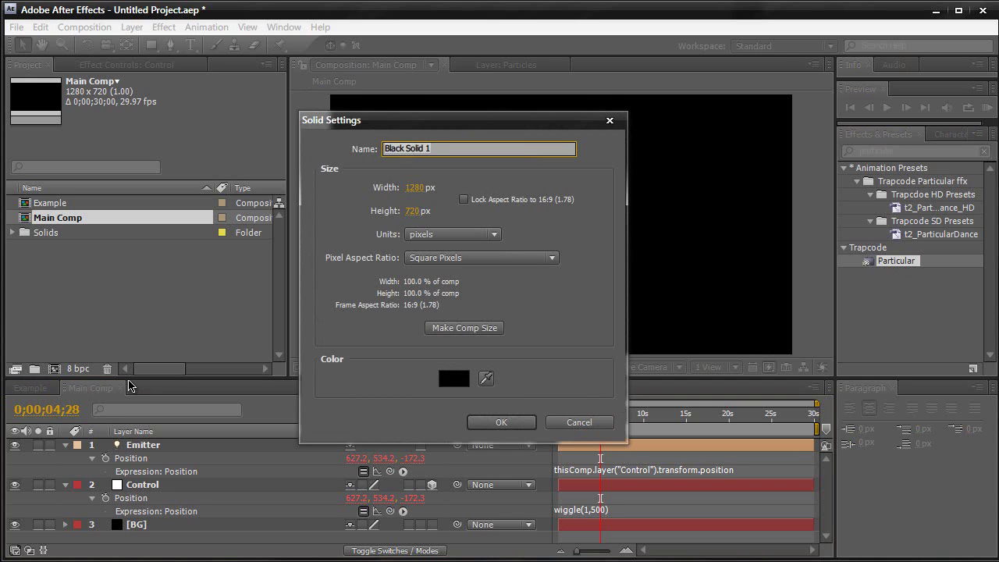
{"action": "type", "text": "Particular"}
{"action": "left_click", "coordinate": [442, 322]}
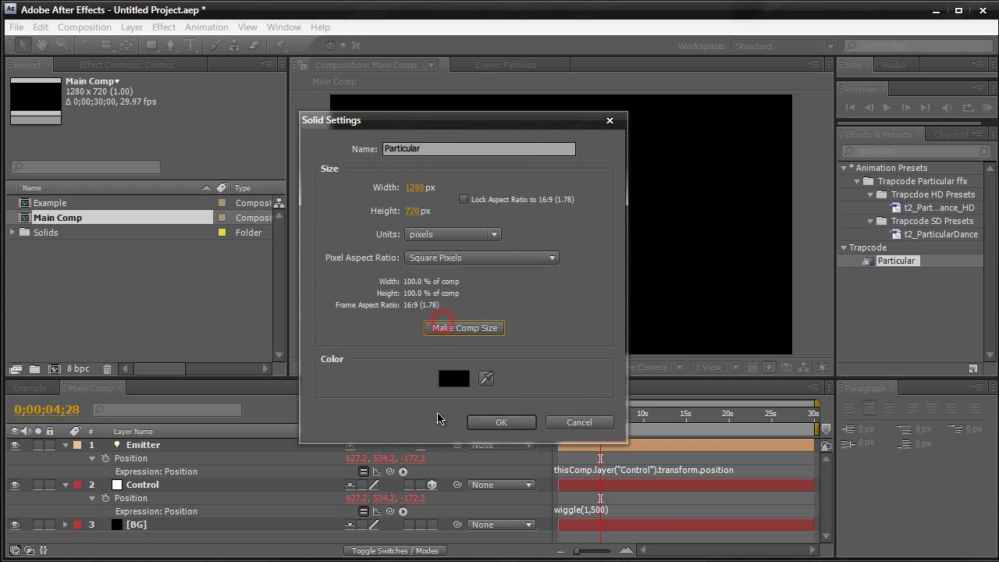
{"action": "left_click", "coordinate": [479, 421]}
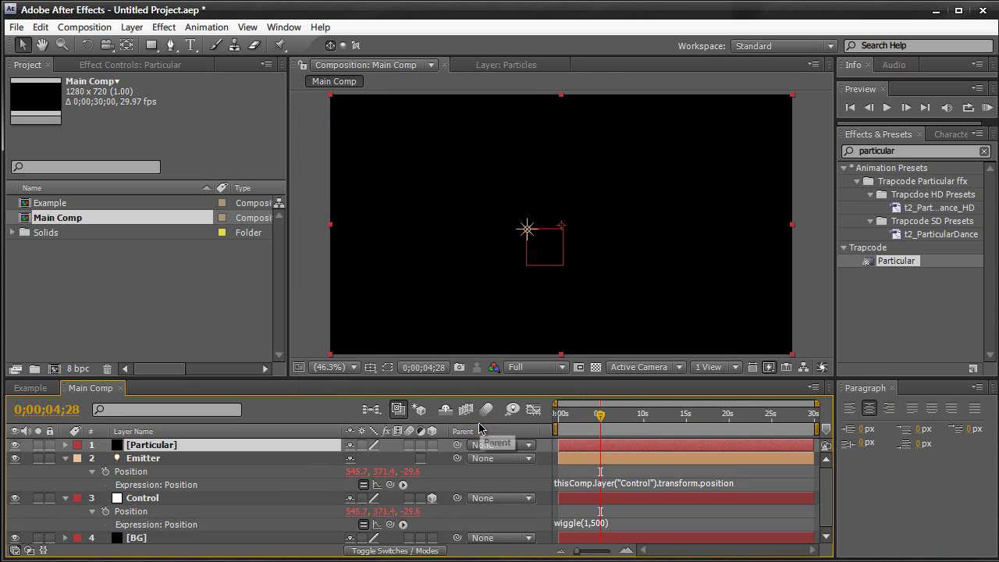
Step: Find the Trapcode Particular effect and apply it to the Particular solid
{"action": "left_click", "coordinate": [901, 151]}
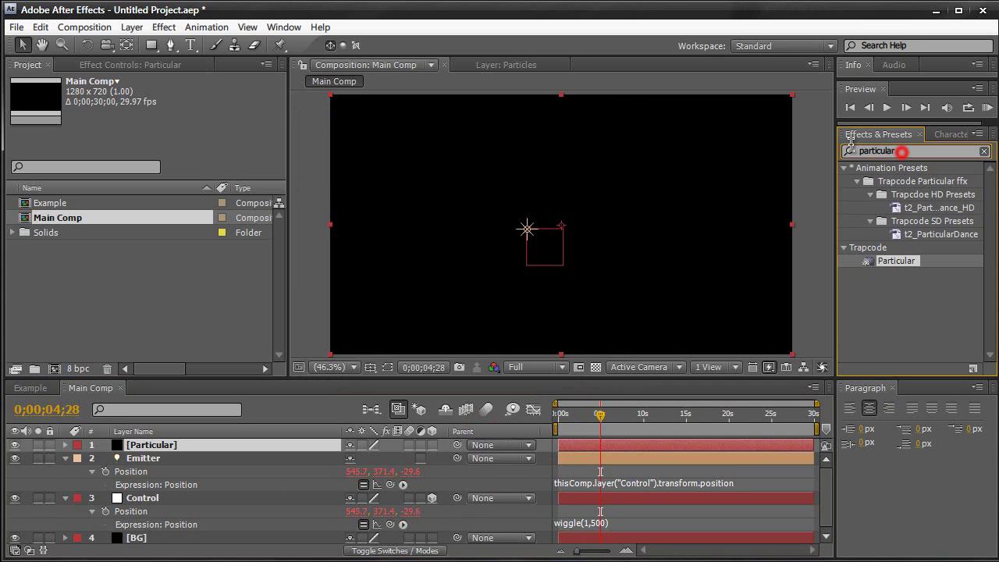
{"action": "type", "text": "particular"}
{"action": "left_click_drag", "start_coordinate": [895, 260], "coordinate": [441, 225]}
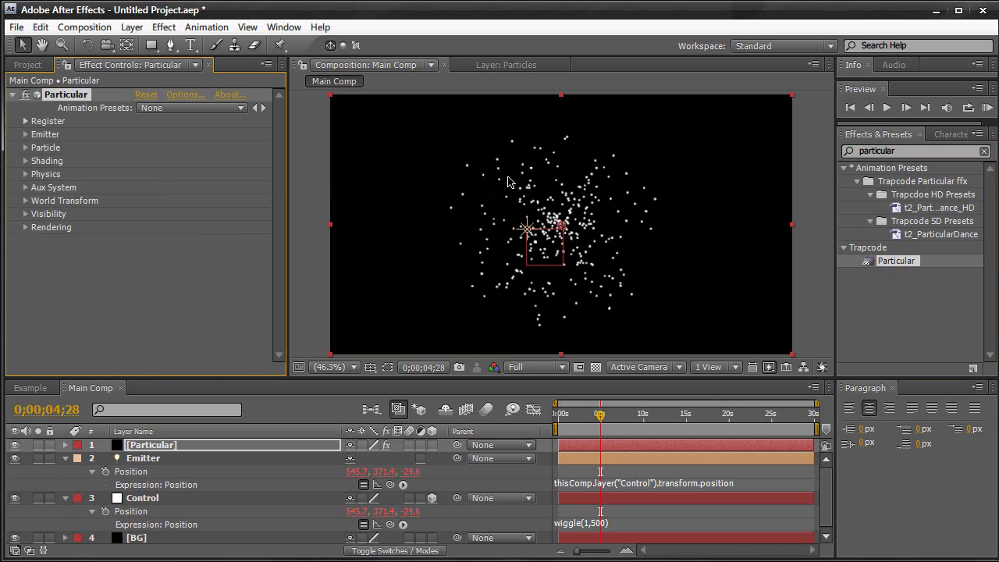
Step: Set Particular's Emitter Type to Light(s) and scrub to 0;00;03;23 to check the particles
{"action": "left_click", "coordinate": [26, 135]}
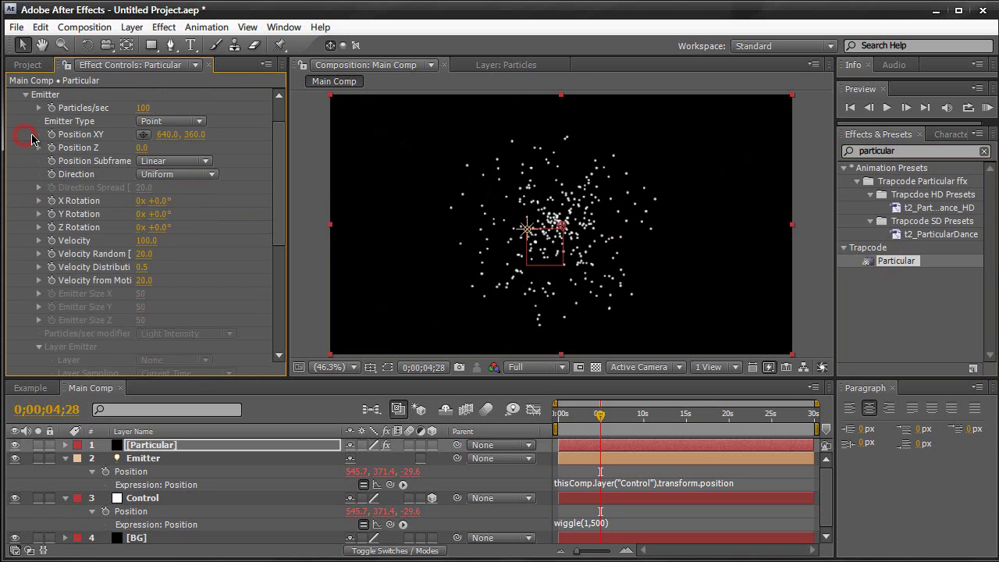
{"action": "left_click", "coordinate": [166, 125]}
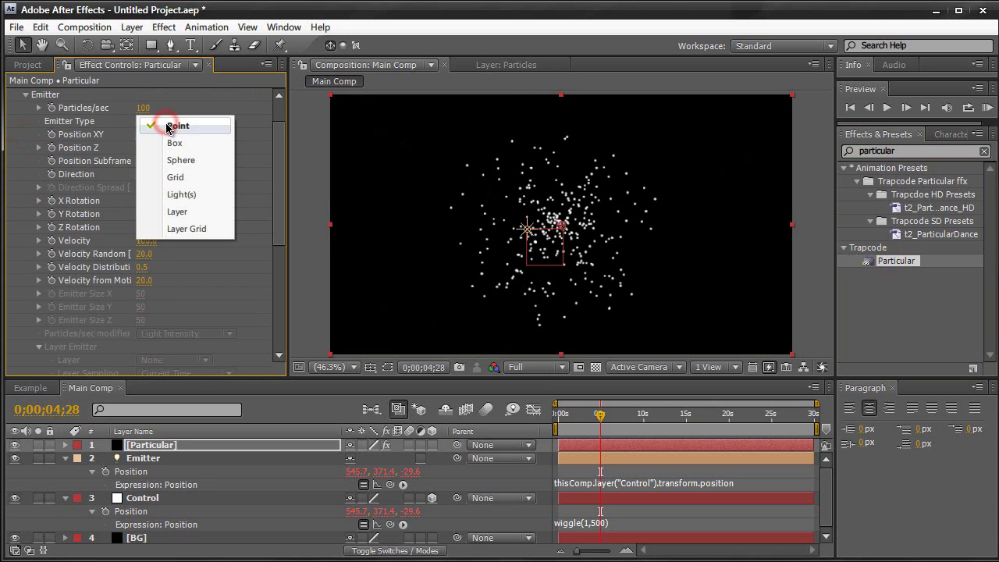
{"action": "left_click", "coordinate": [169, 195]}
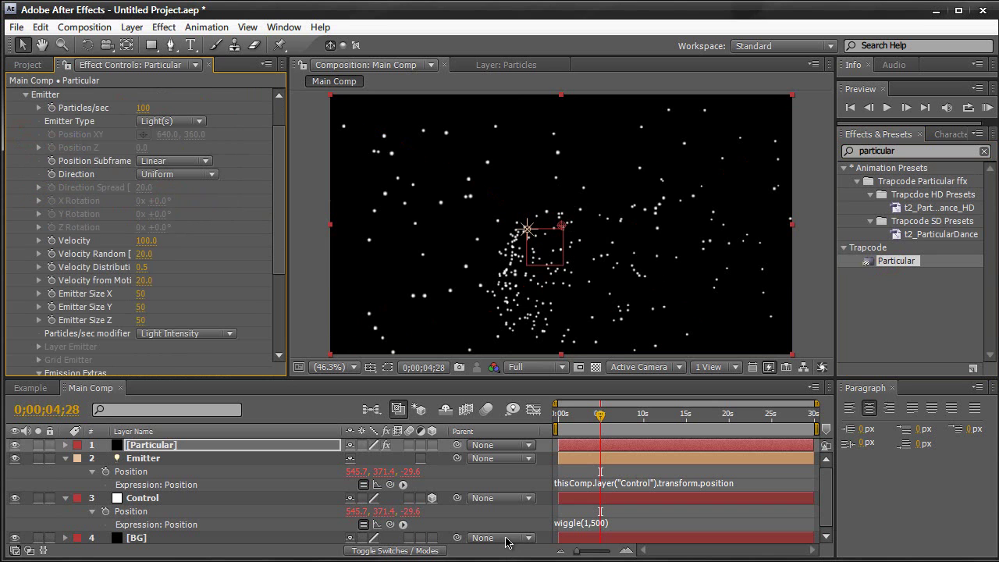
{"action": "mouse_move", "coordinate": [601, 416]}
{"action": "left_mouse_down"}
{"action": "mouse_move", "coordinate": [647, 414]}
{"action": "mouse_move", "coordinate": [590, 416]}
{"action": "left_mouse_up"}
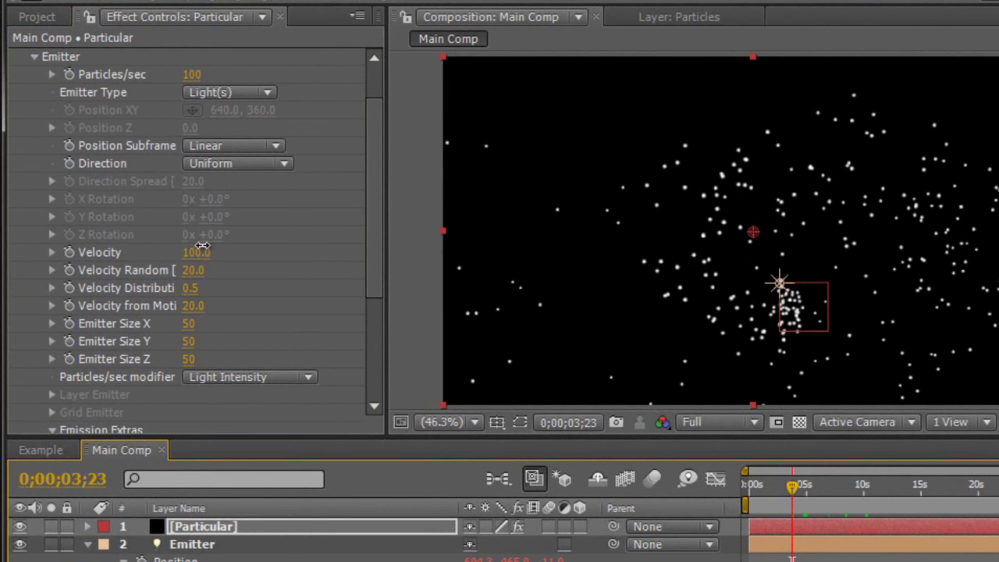
Step: Set the emitter's Velocity to 0 and scrub to 0;00;07;10 to check the trail
{"action": "left_click", "coordinate": [195, 252]}
{"action": "type", "text": "0"}
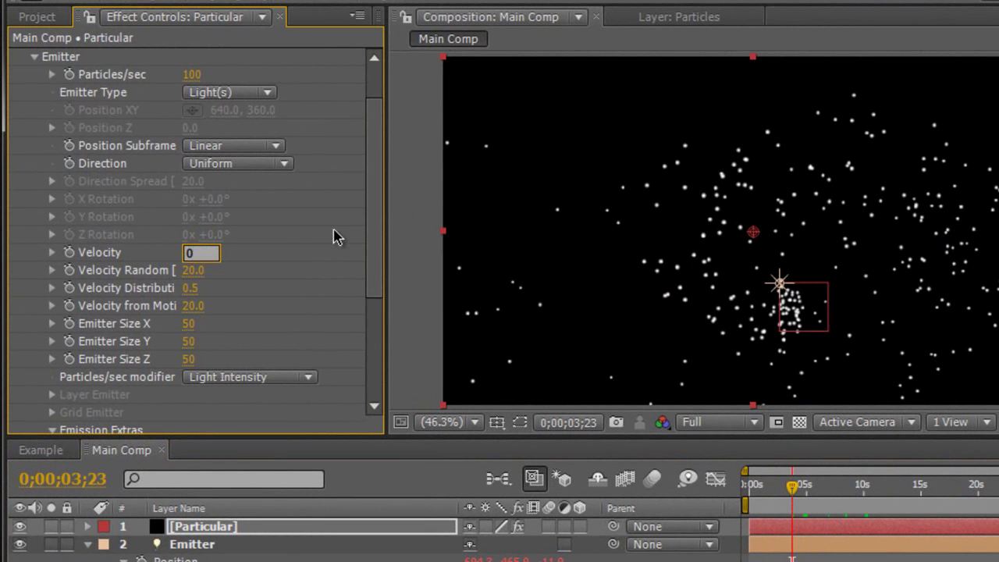
{"action": "key", "text": "Return"}
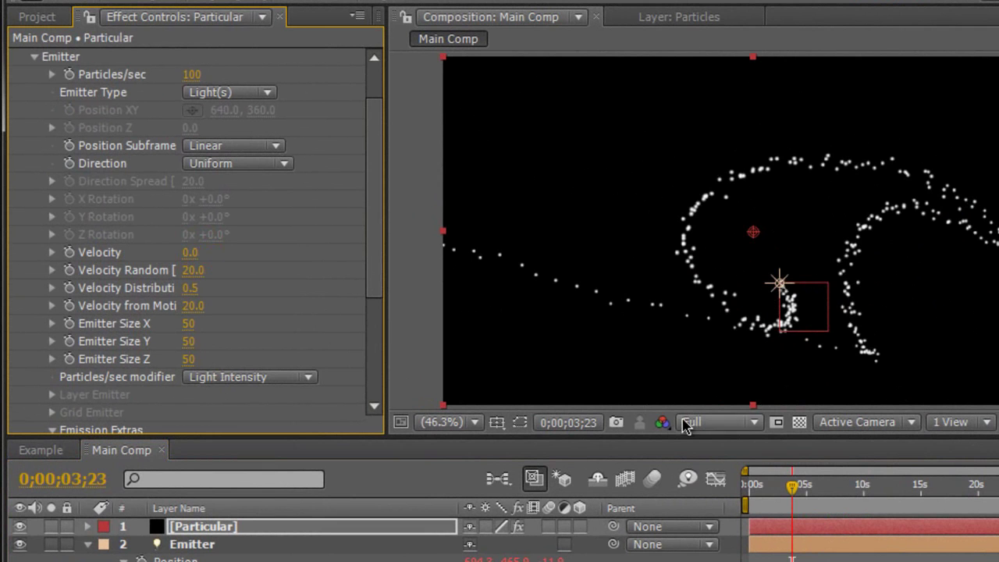
{"action": "left_click_drag", "start_coordinate": [793, 486], "coordinate": [832, 487]}
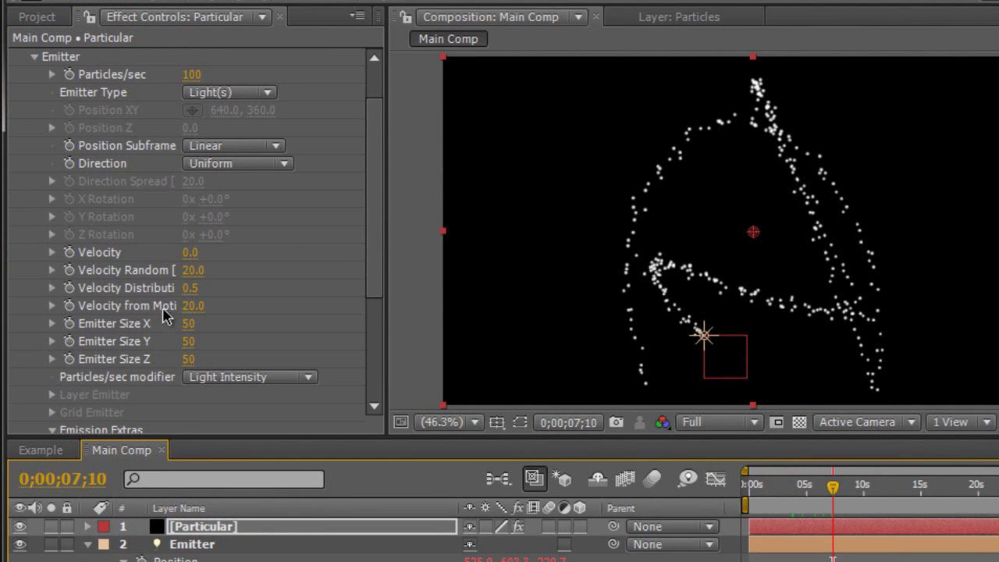
Step: Set the emitter's Velocity Random and Velocity Distribution to 0
{"action": "left_click", "coordinate": [192, 270]}
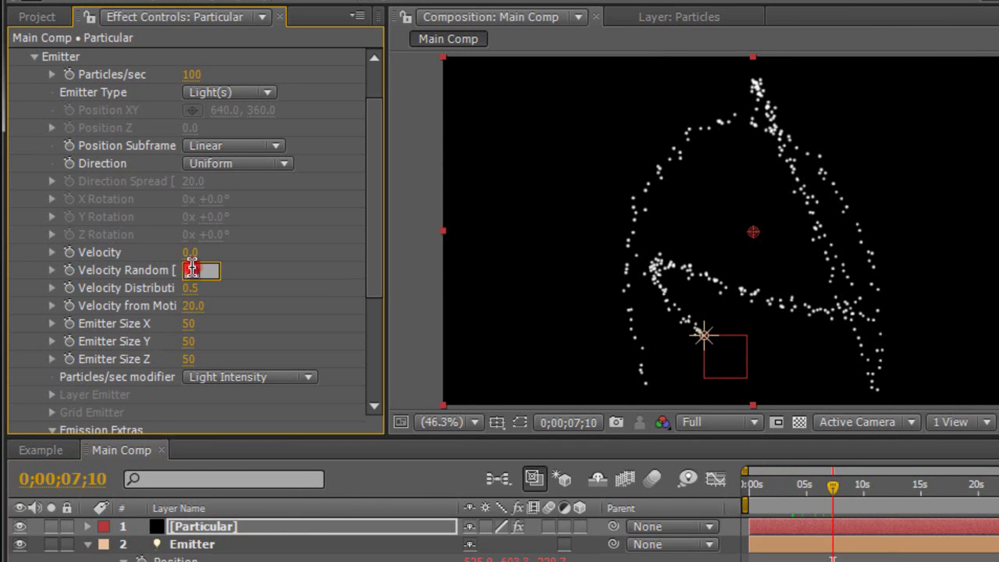
{"action": "type", "text": "50"}
{"action": "key", "text": "Return"}
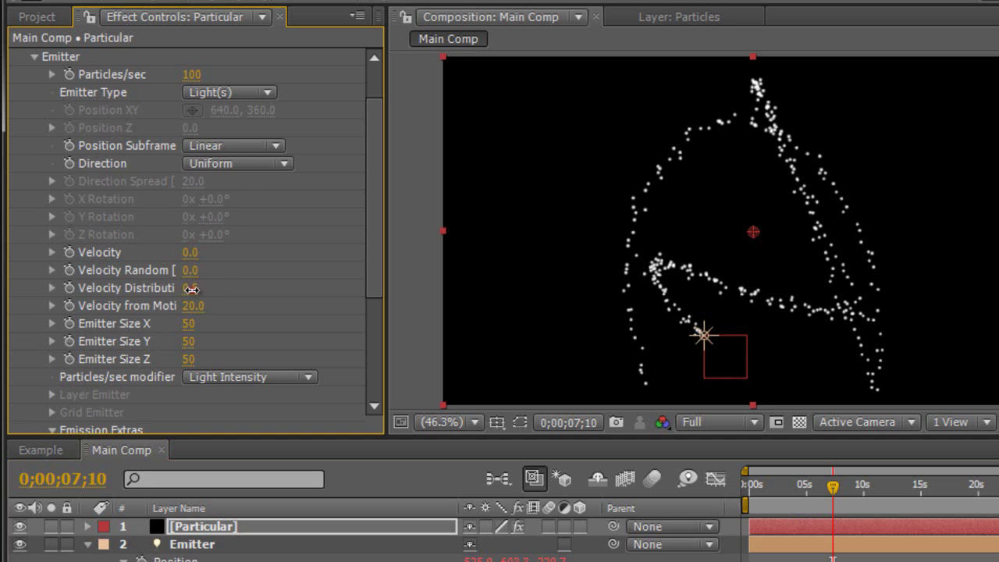
{"action": "left_click", "coordinate": [191, 287]}
{"action": "type", "text": "0"}
{"action": "key", "text": "Return"}
Step: Set Emitter Size X, Y and Z to 0 so the particles form a thin line
{"action": "left_click", "coordinate": [190, 323]}
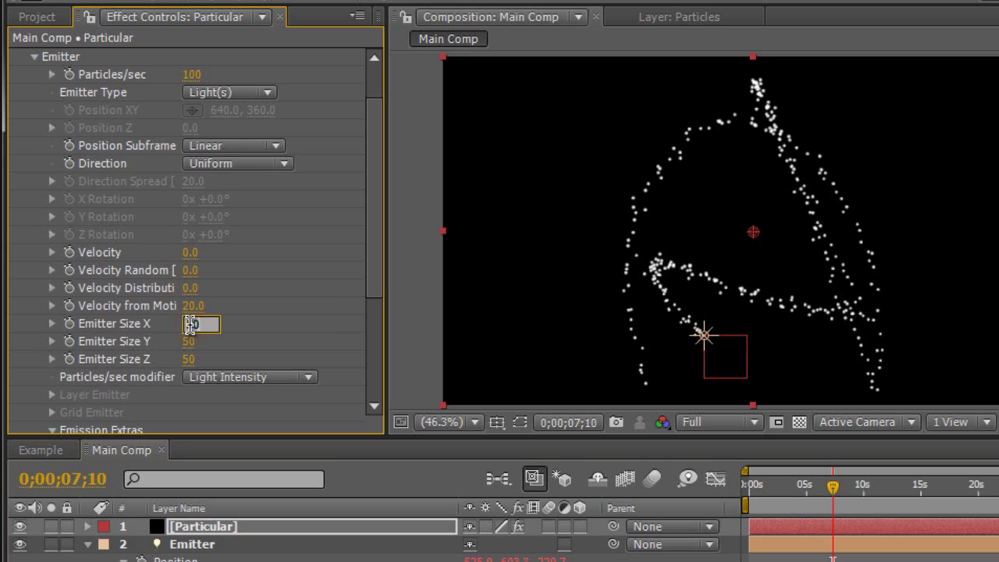
{"action": "type", "text": "0"}
{"action": "key", "text": "Return"}
{"action": "left_click", "coordinate": [190, 341]}
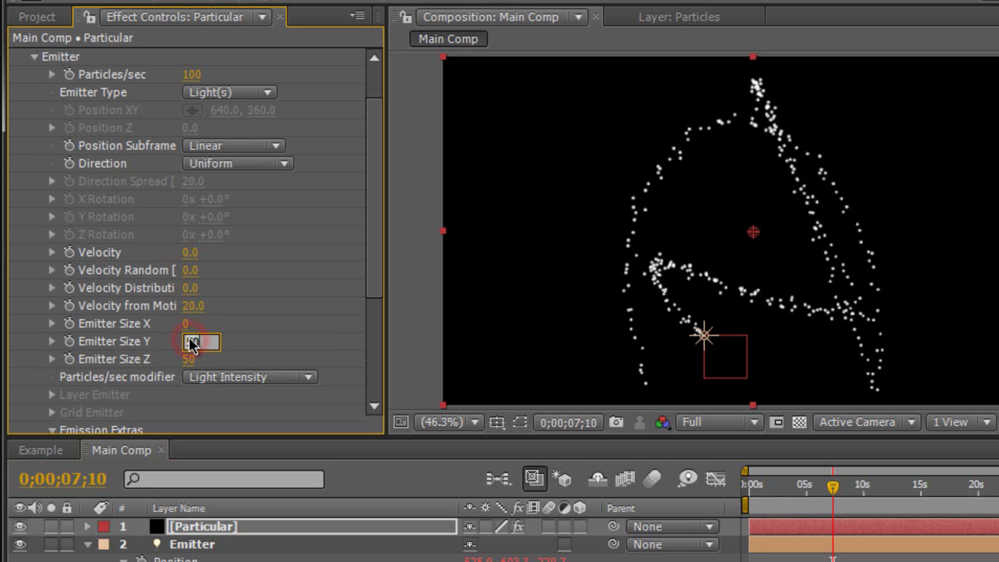
{"action": "type", "text": "0"}
{"action": "key", "text": "Return"}
{"action": "left_click", "coordinate": [190, 359]}
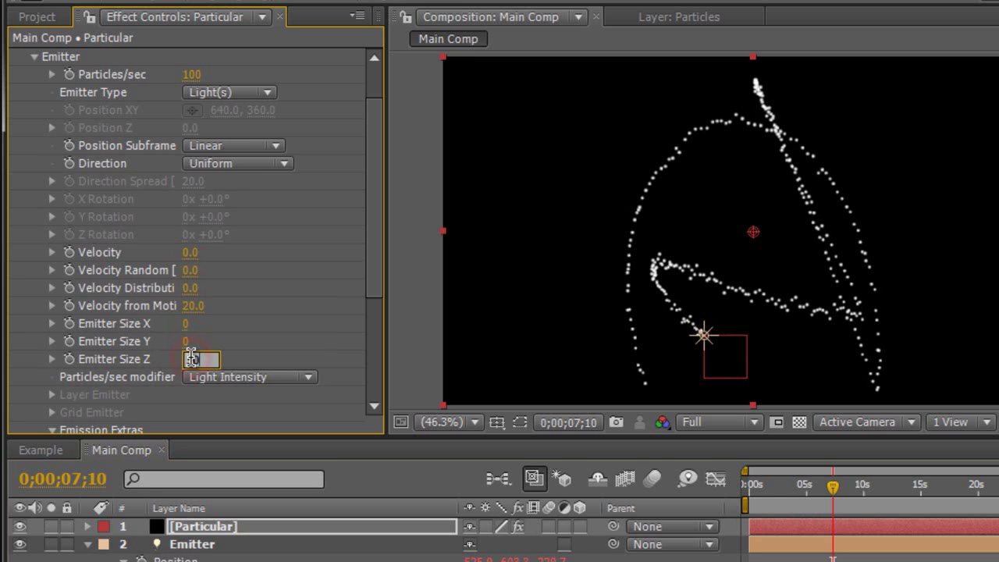
{"action": "type", "text": "0"}
{"action": "key", "text": "Return"}
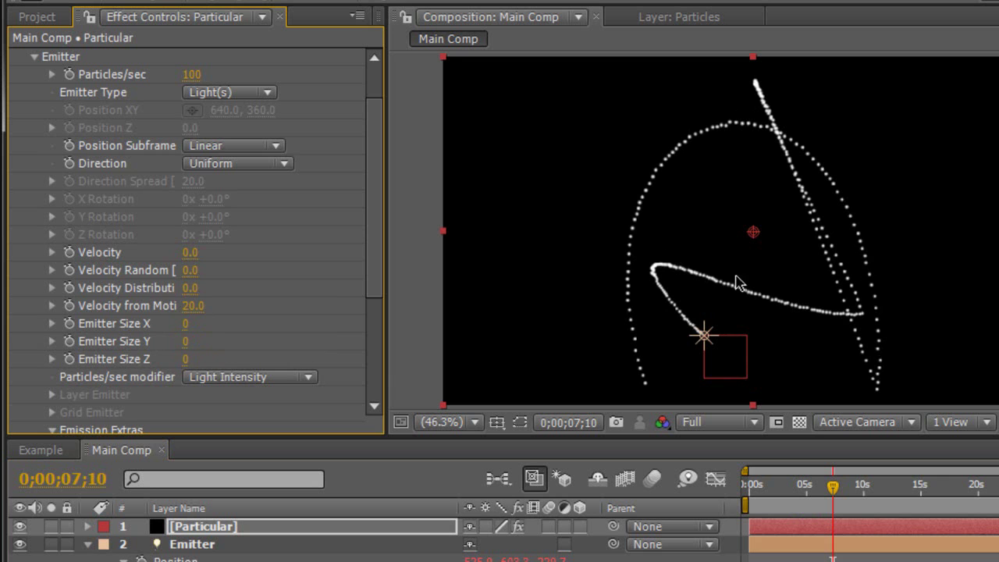
Step: Set the emission Pre Run to 100 and change the Particle Type to Streaklet
{"action": "scroll", "coordinate": [330, 316], "scroll_direction": "down", "scroll_amount": 4}
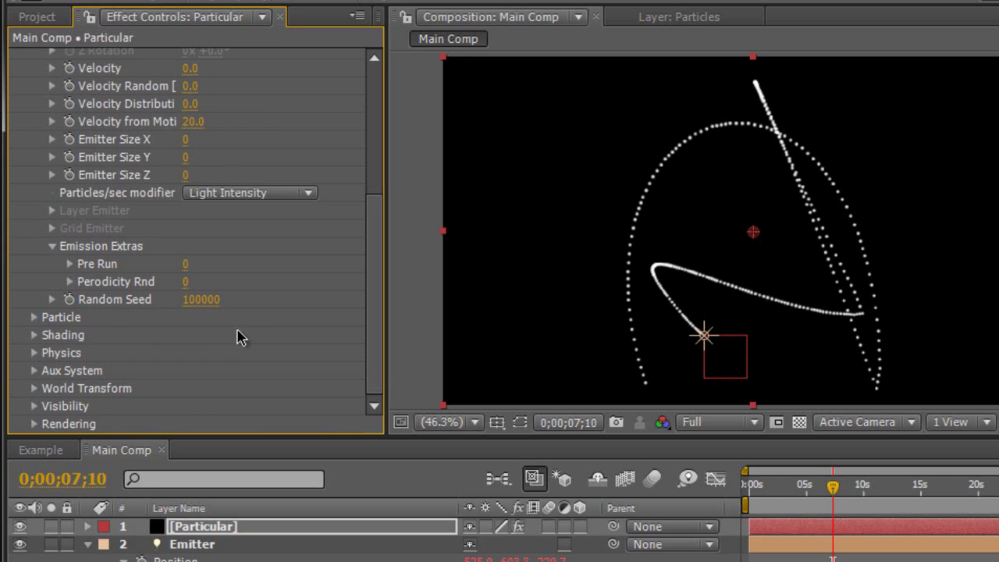
{"action": "left_click_drag", "start_coordinate": [186, 264], "coordinate": [355, 251]}
{"action": "left_click", "coordinate": [35, 318]}
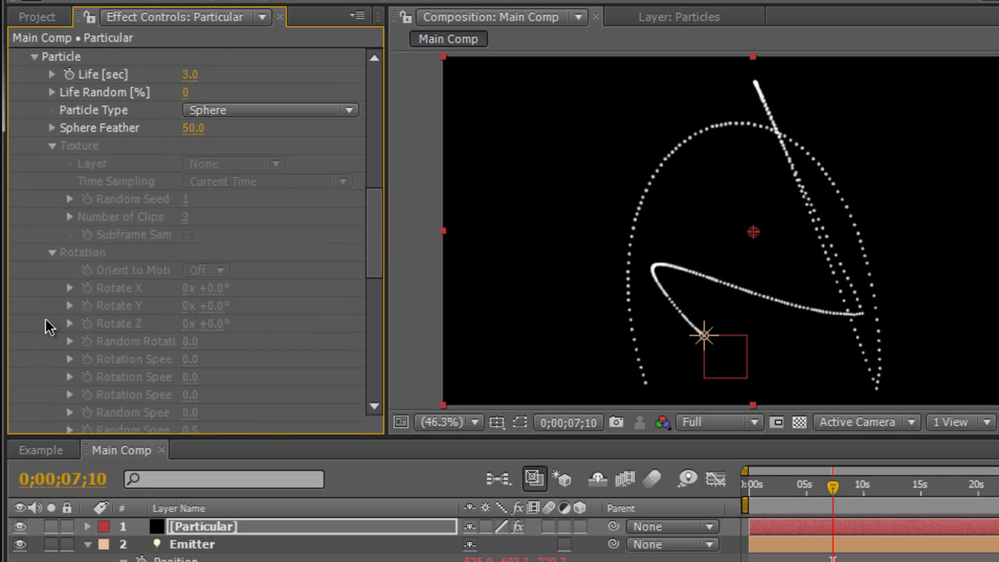
{"action": "left_click", "coordinate": [245, 110]}
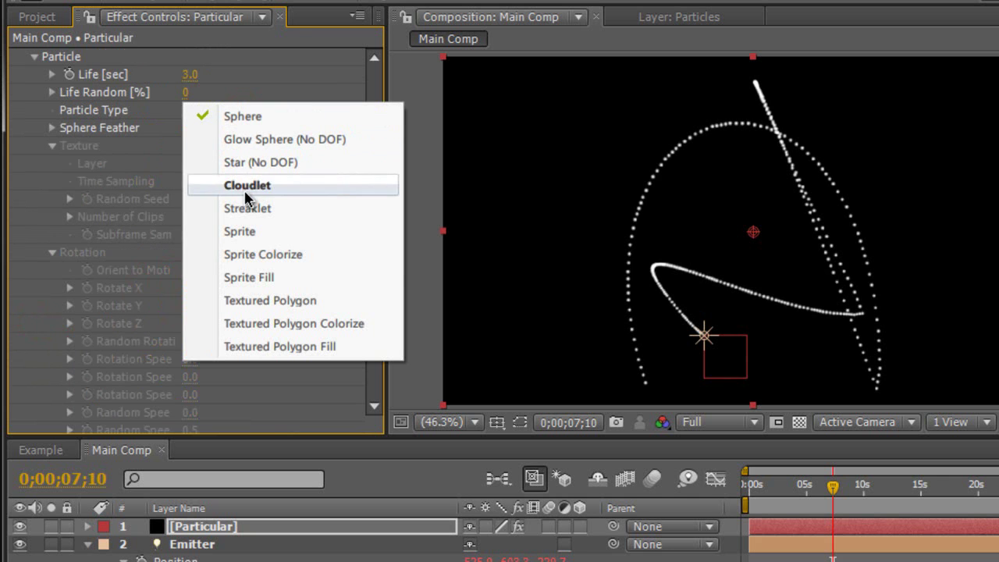
{"action": "left_click", "coordinate": [245, 208]}
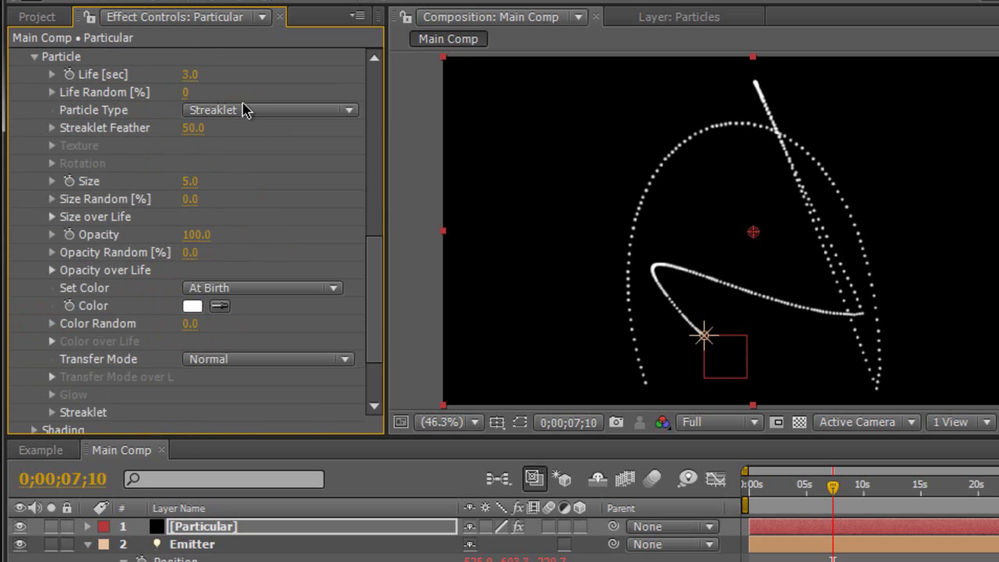
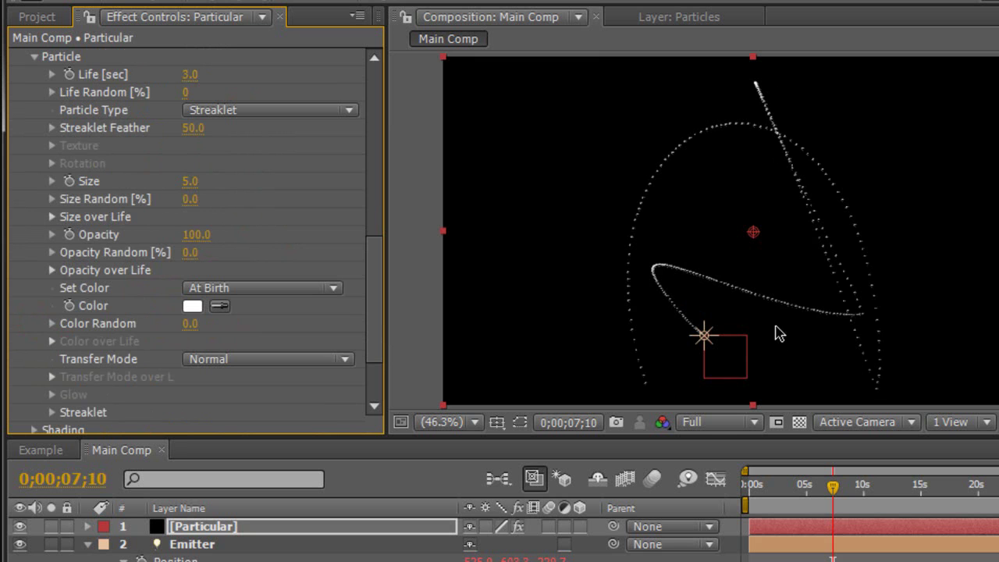
Step: Set the particle Size to 30 and the particle Transfer Mode to Add
{"action": "left_click", "coordinate": [190, 181]}
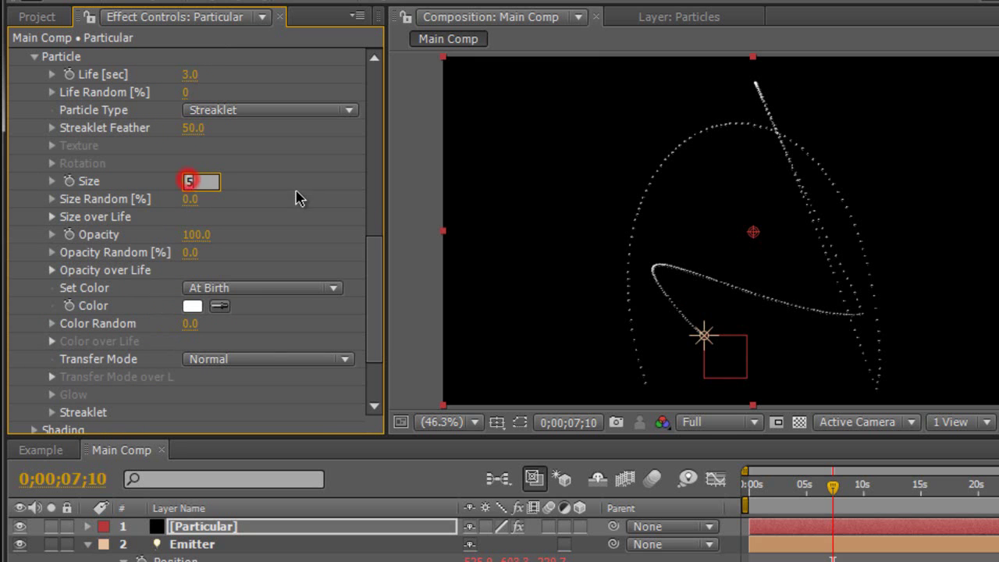
{"action": "key", "text": "Return"}
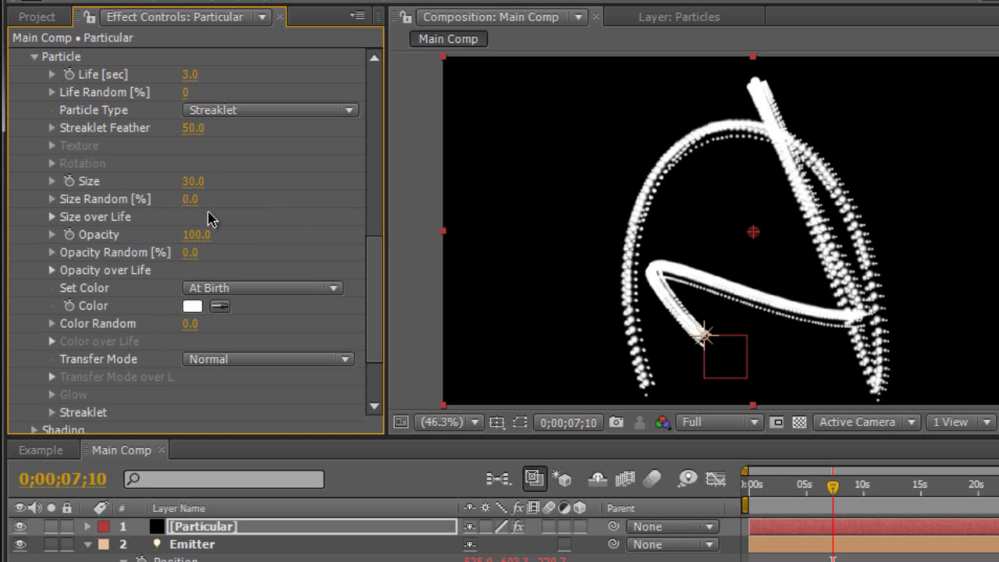
{"action": "left_click", "coordinate": [196, 364]}
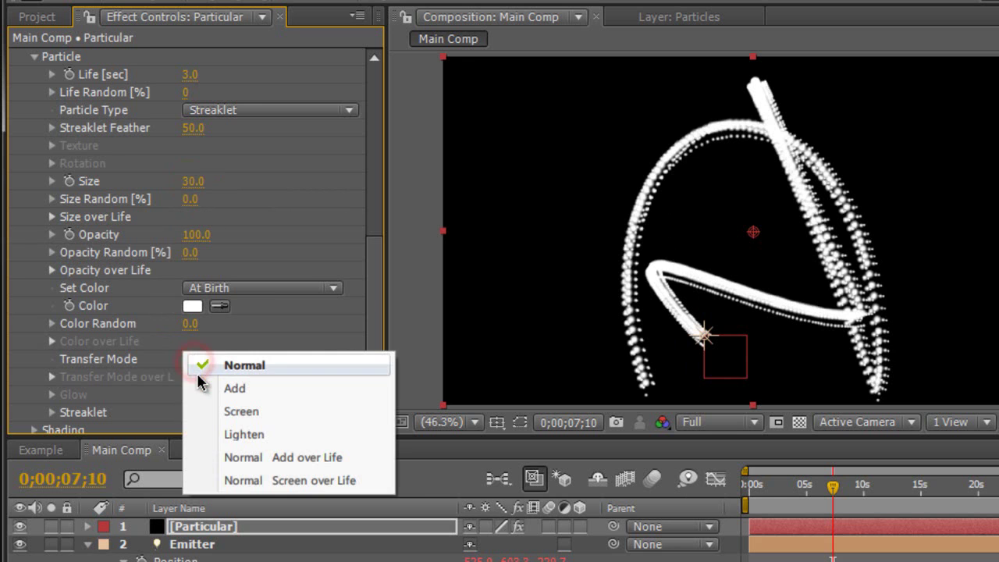
{"action": "left_click", "coordinate": [197, 388]}
Step: Change the particle Color from white to a very dark blue
{"action": "left_click", "coordinate": [192, 306]}
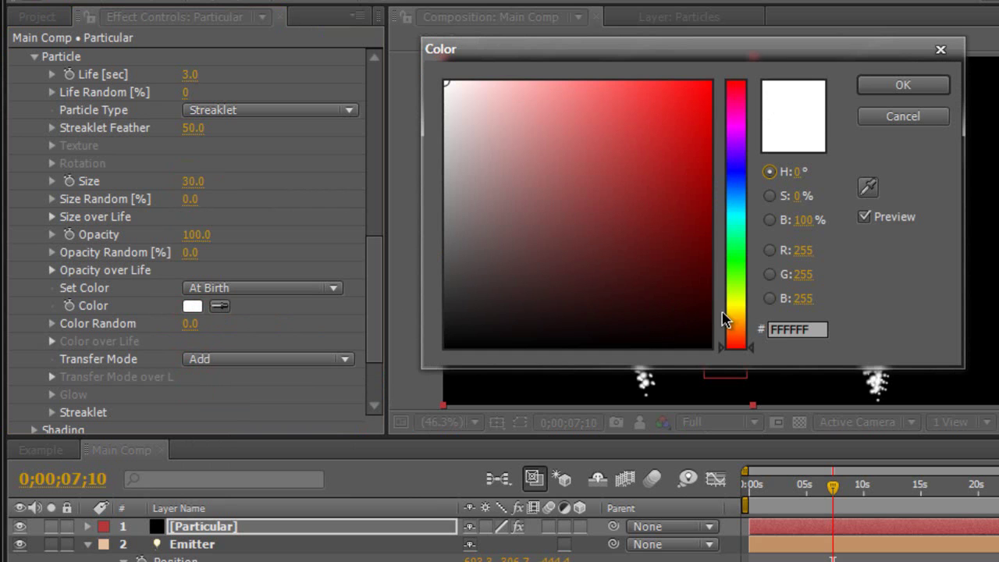
{"action": "left_click_drag", "start_coordinate": [736, 290], "coordinate": [742, 198]}
{"action": "mouse_move", "coordinate": [683, 306]}
{"action": "left_mouse_down"}
{"action": "mouse_move", "coordinate": [709, 316]}
{"action": "mouse_move", "coordinate": [710, 301]}
{"action": "mouse_move", "coordinate": [738, 301]}
{"action": "left_mouse_up"}
{"action": "left_click", "coordinate": [867, 86]}
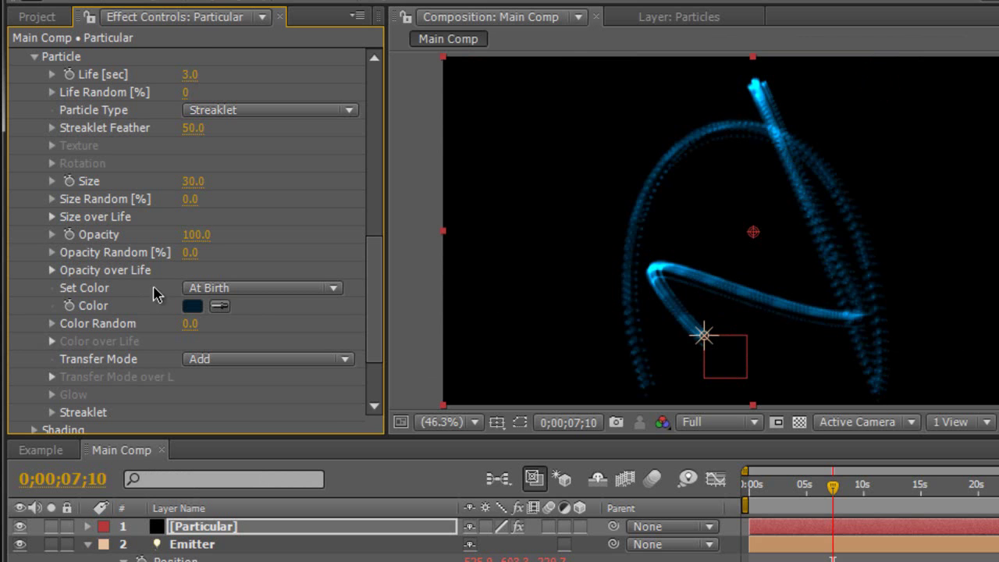
Step: Set the emitter's Particles/sec to 300 and scrub to 0;00;10;27 to check the streak
{"action": "scroll", "coordinate": [164, 278], "scroll_direction": "up", "scroll_amount": 10}
{"action": "left_click", "coordinate": [192, 127]}
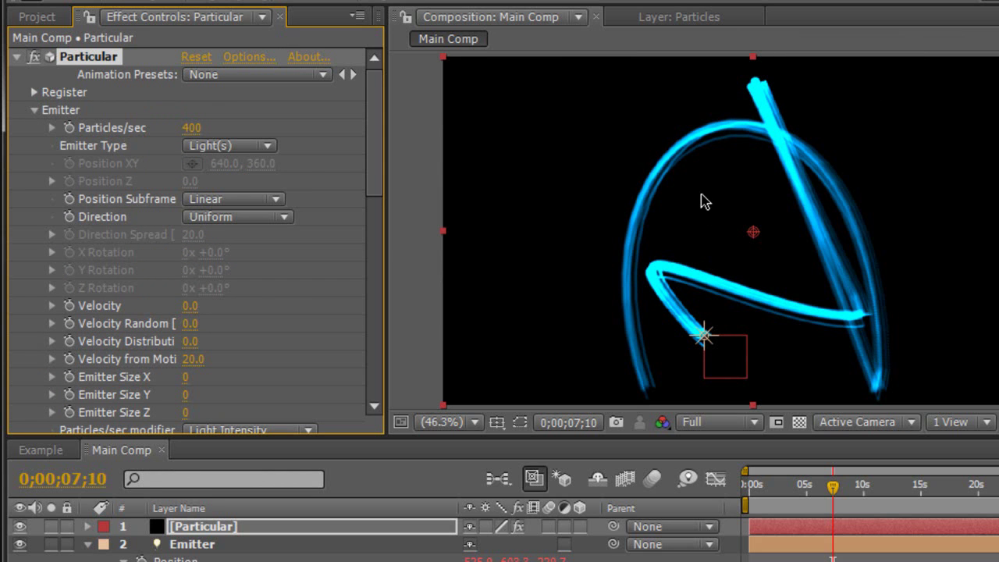
{"action": "left_click_drag", "start_coordinate": [195, 129], "coordinate": [179, 128]}
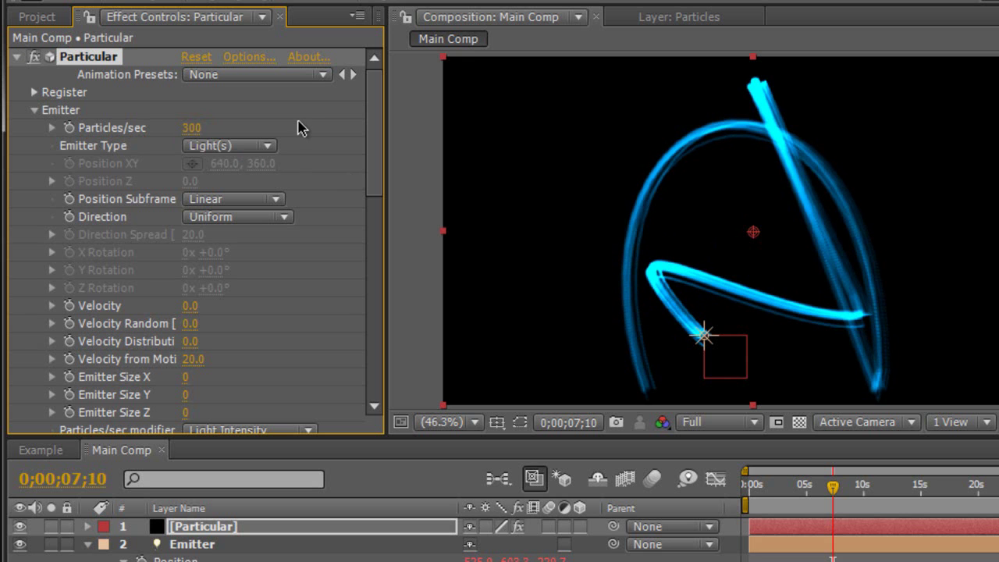
{"action": "left_click_drag", "start_coordinate": [834, 488], "coordinate": [876, 489]}
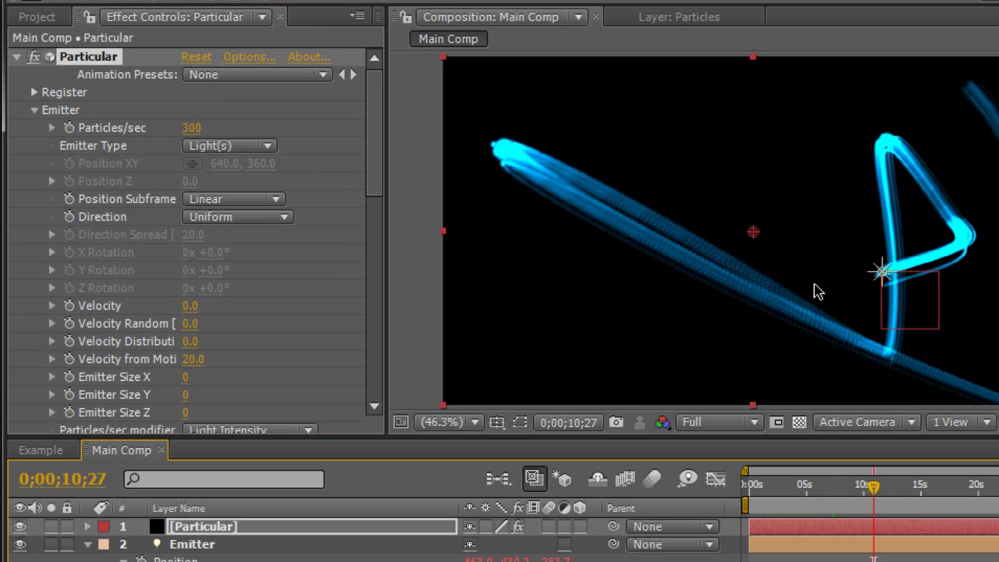
Step: Set the particle Life to 1.5 seconds to shorten the streak
{"action": "scroll", "coordinate": [258, 245], "scroll_direction": "down", "scroll_amount": 6}
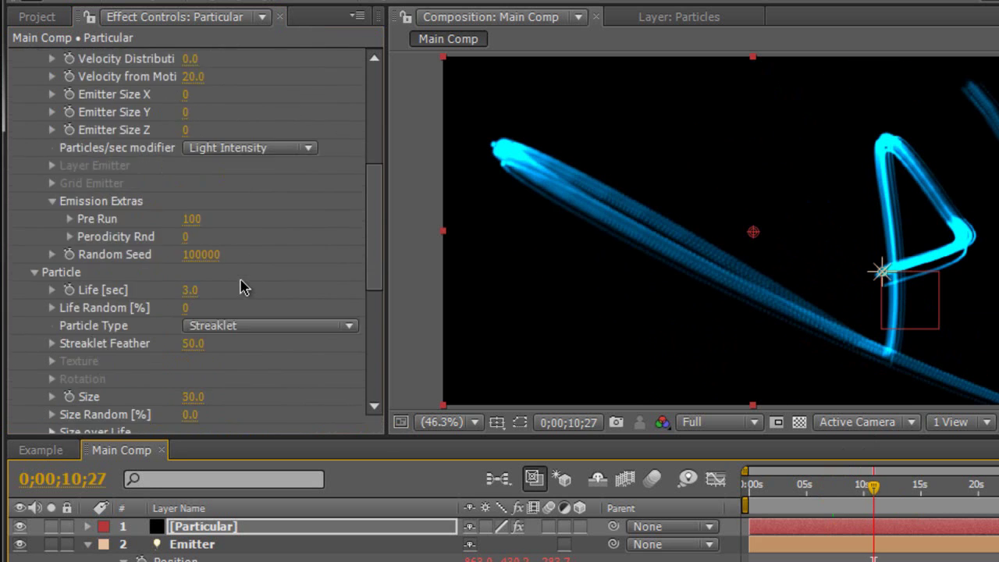
{"action": "left_click", "coordinate": [190, 290]}
{"action": "type", "text": "3"}
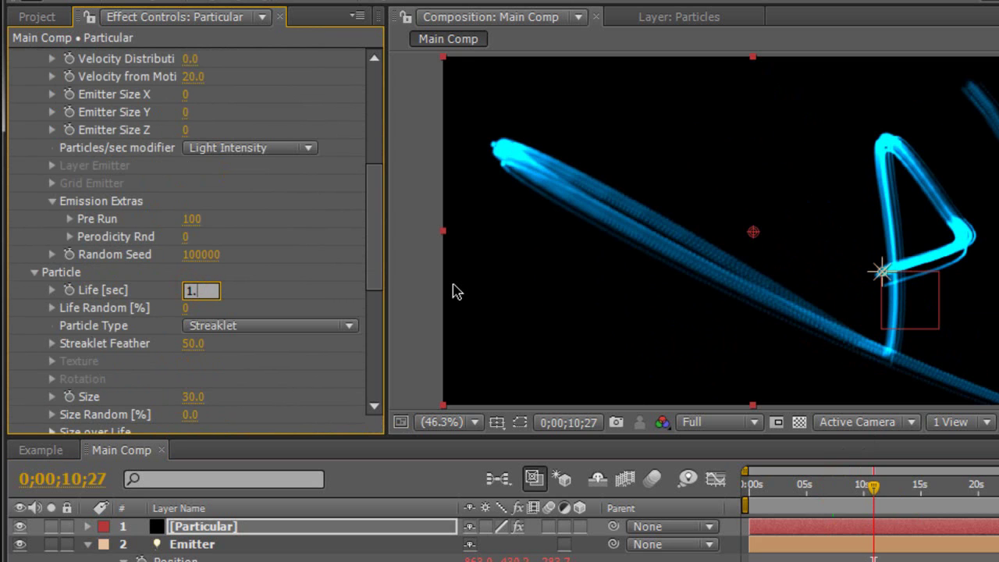
{"action": "key", "text": "Return"}
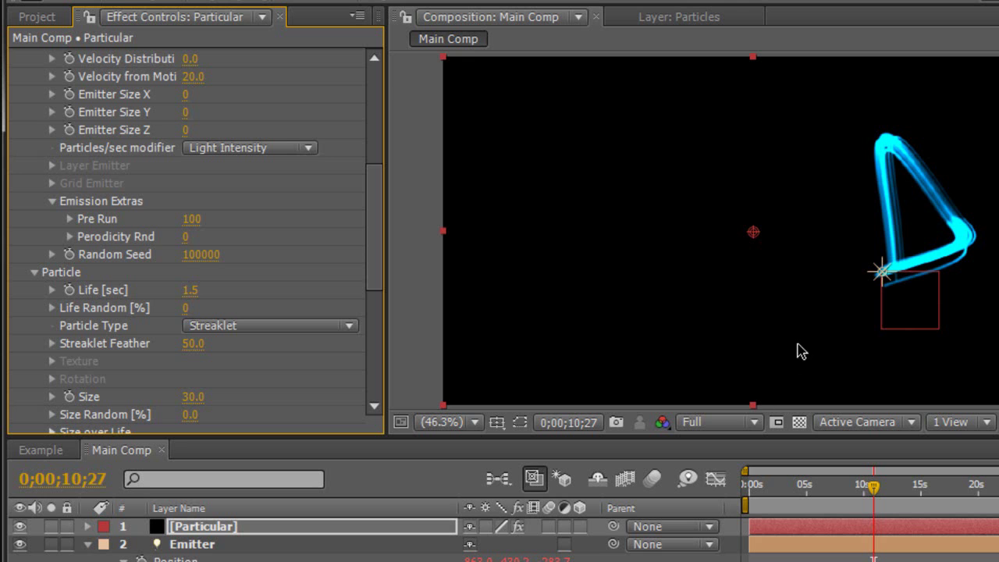
Step: Play a RAM preview of the streak animation, stop it and scrub to 0;00;04;06
{"action": "key", "text": "ctrl+shift+a"}
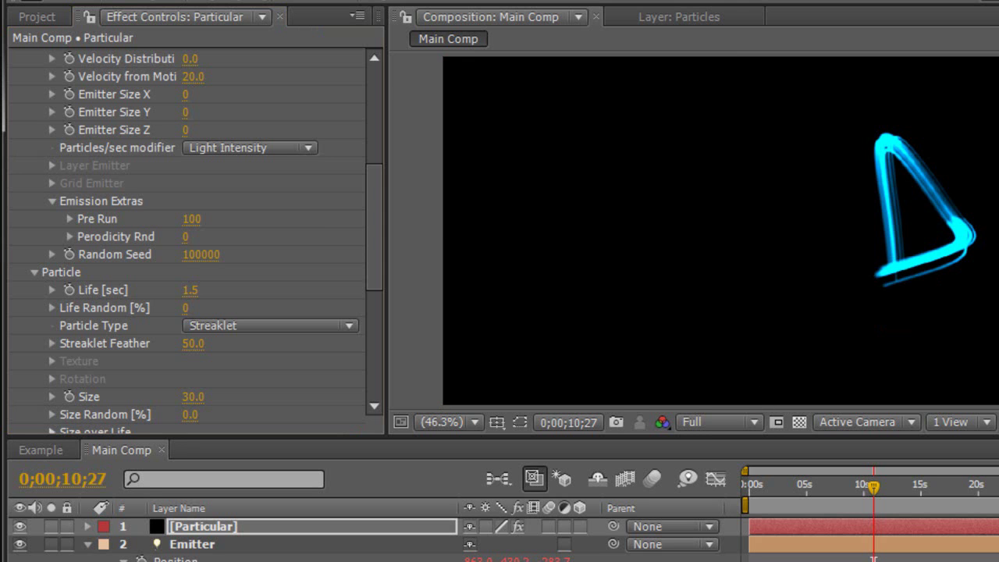
{"action": "key", "text": "KP_0"}
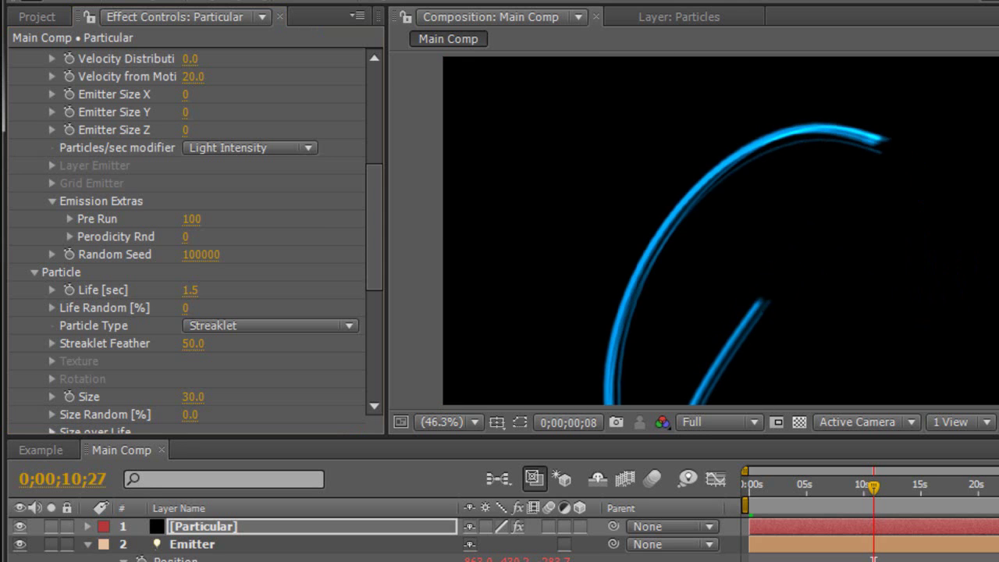
{"action": "left_click", "coordinate": [872, 488]}
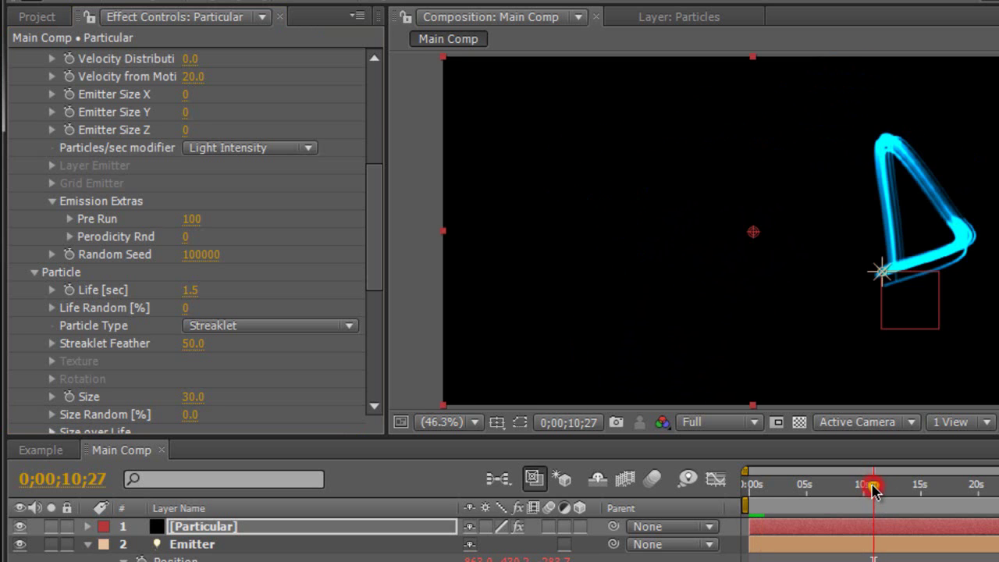
{"action": "left_click_drag", "start_coordinate": [873, 488], "coordinate": [798, 492]}
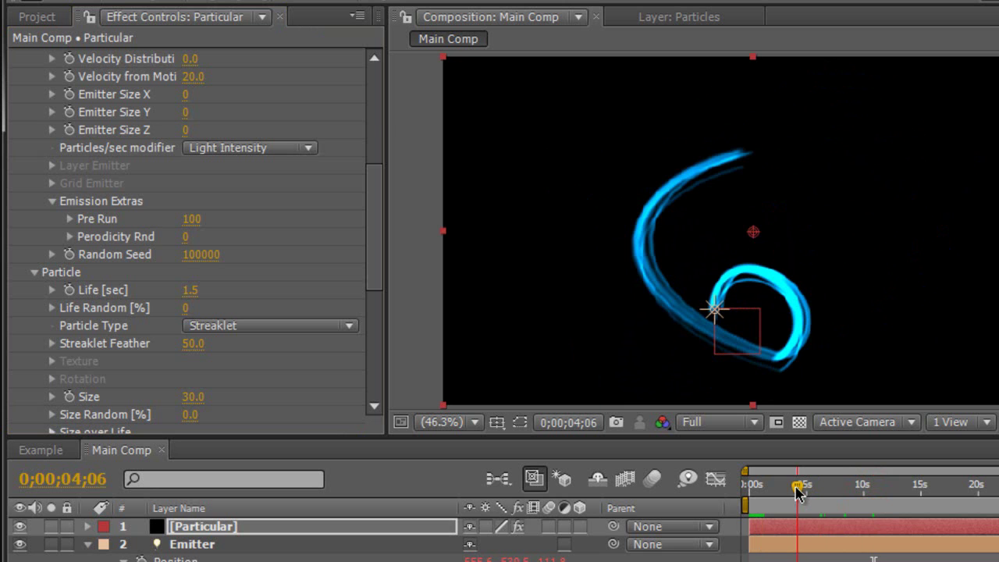
Step: Set Particular's Opacity over Life to the preset that falls linearly from birth to death
{"action": "left_click", "coordinate": [408, 301]}
{"action": "scroll", "coordinate": [276, 275], "scroll_direction": "down", "scroll_amount": 2}
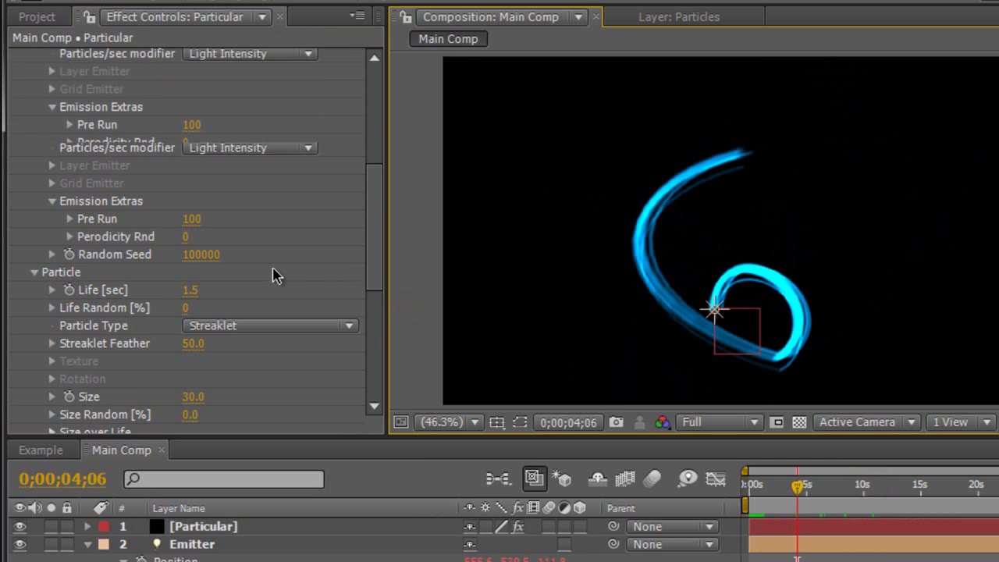
{"action": "scroll", "coordinate": [277, 275], "scroll_direction": "down", "scroll_amount": 1}
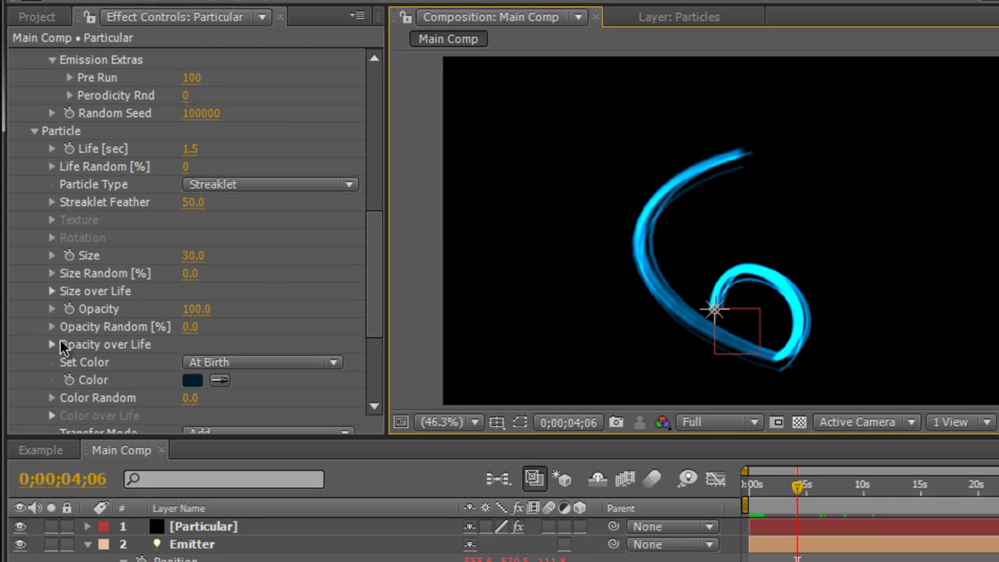
{"action": "left_click", "coordinate": [52, 345]}
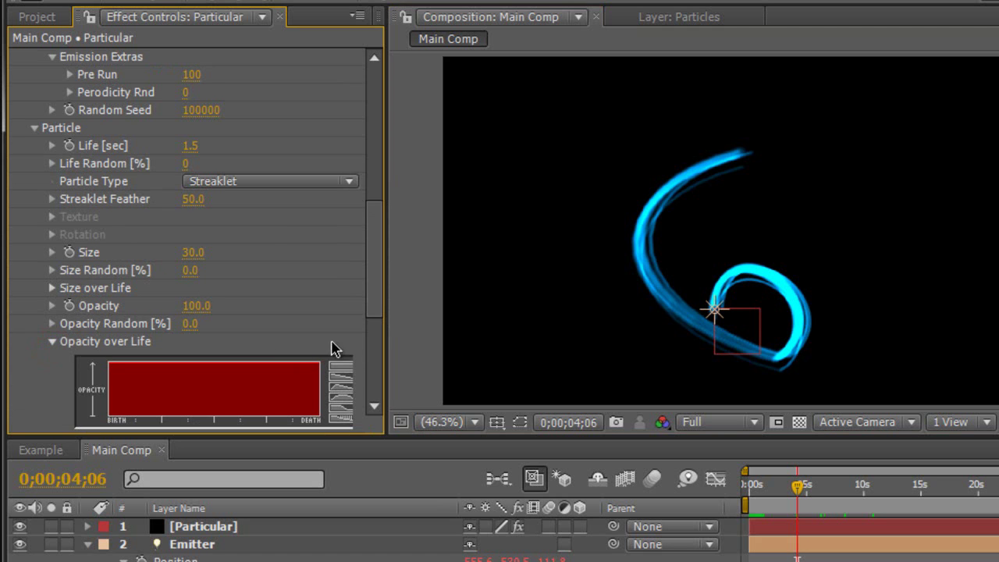
{"action": "left_click", "coordinate": [346, 383]}
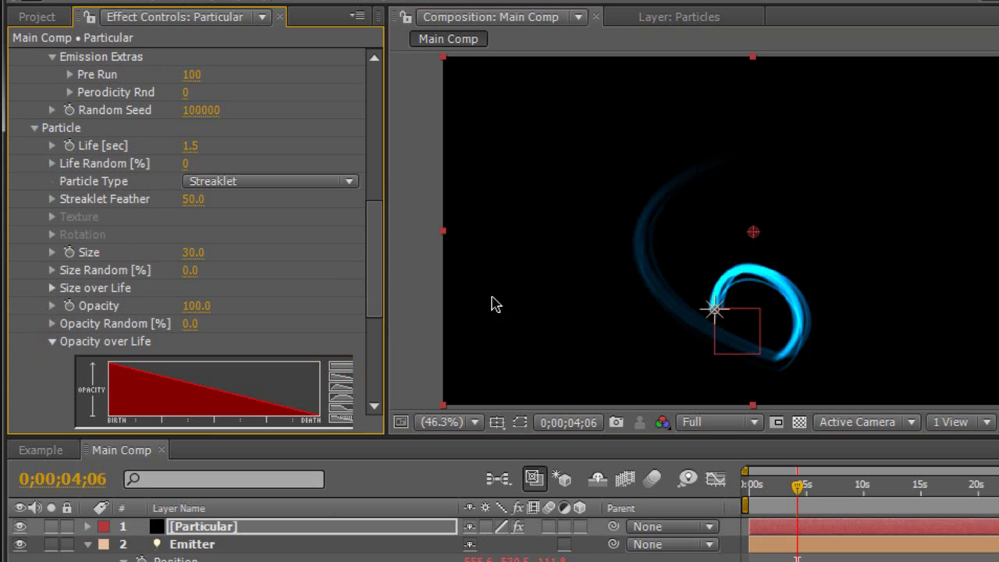
Step: Try the linearly falling Size over Life preset on the particles and restore the constant one
{"action": "mouse_move", "coordinate": [377, 276]}
{"action": "left_mouse_down"}
{"action": "mouse_move", "coordinate": [375, 232]}
{"action": "mouse_move", "coordinate": [373, 271]}
{"action": "left_mouse_up"}
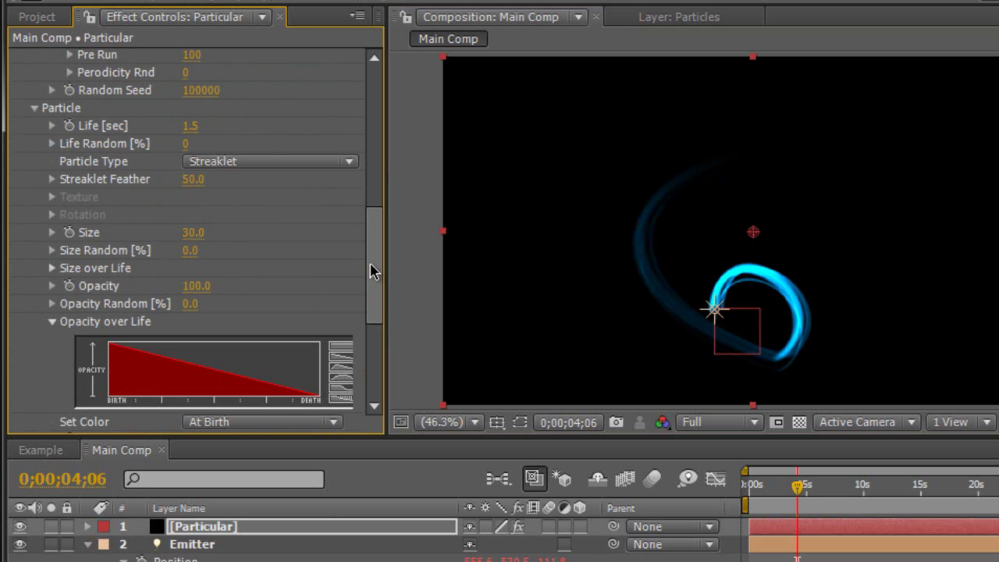
{"action": "left_click", "coordinate": [52, 269]}
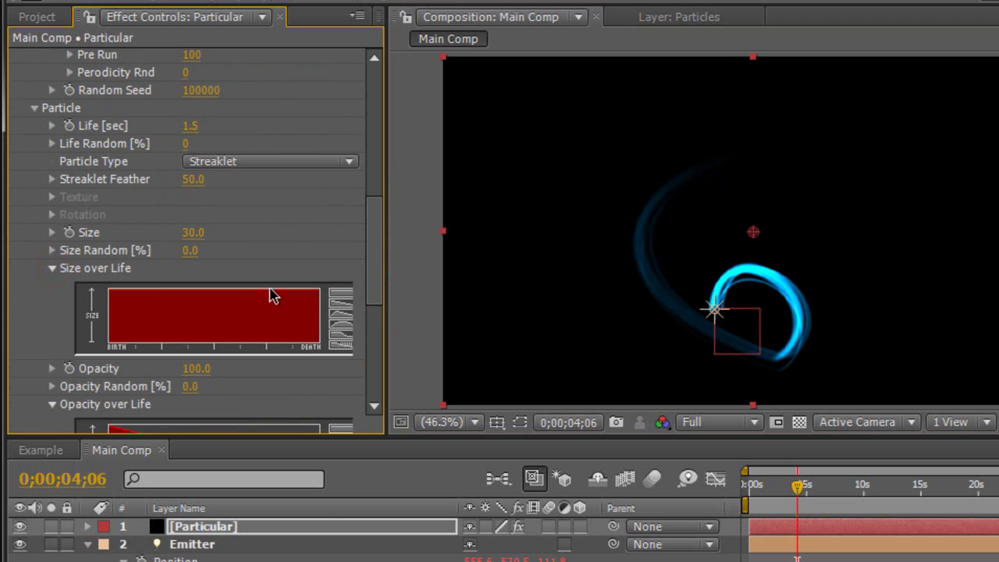
{"action": "left_click", "coordinate": [342, 307]}
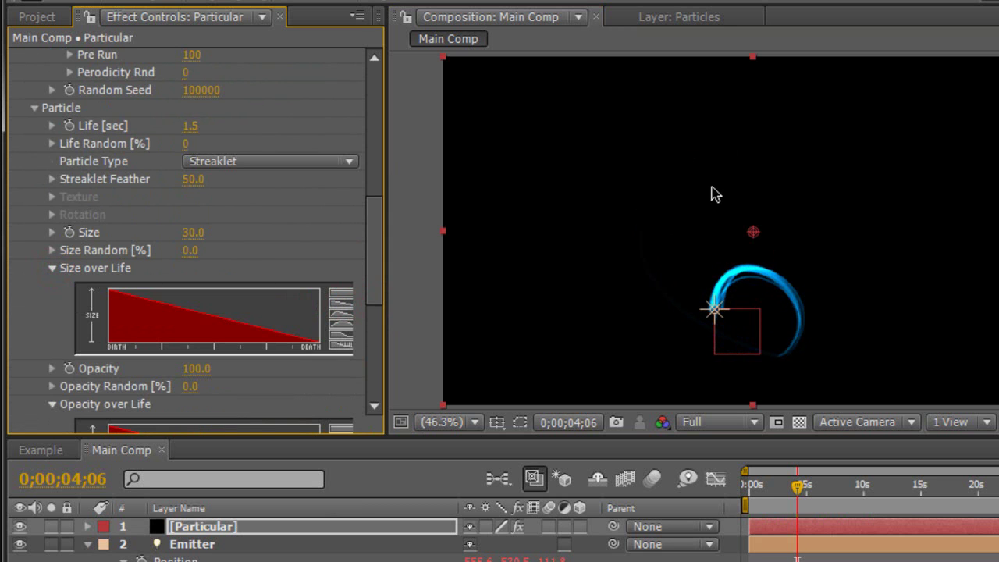
{"action": "left_click", "coordinate": [341, 295]}
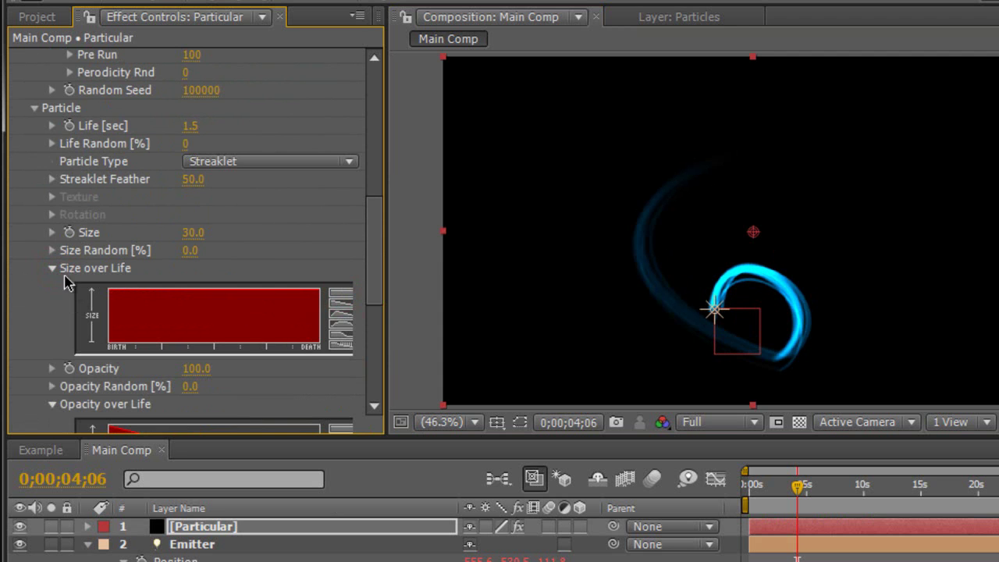
{"action": "left_click", "coordinate": [53, 268]}
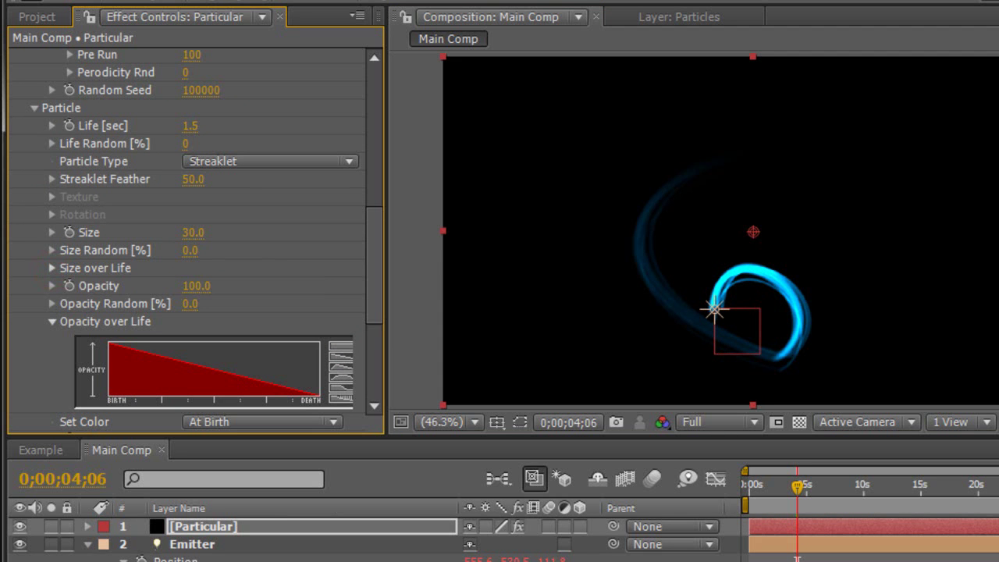
Step: Preview the streak animation with the layer controls hidden, and stop it at 0;00;04;06
{"action": "key", "text": "ctrl+shift+h"}
{"action": "key", "text": "space"}
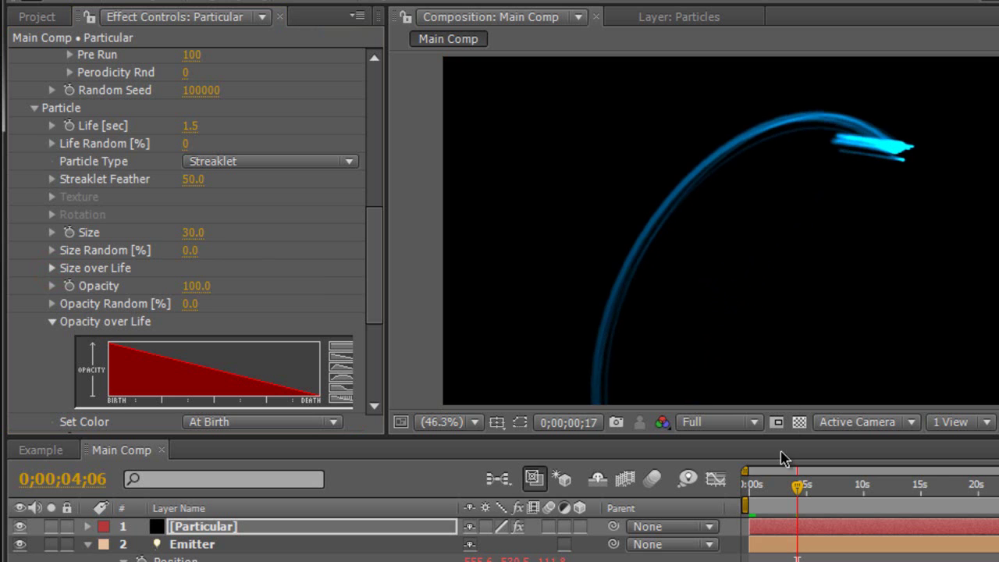
{"action": "left_click", "coordinate": [800, 488]}
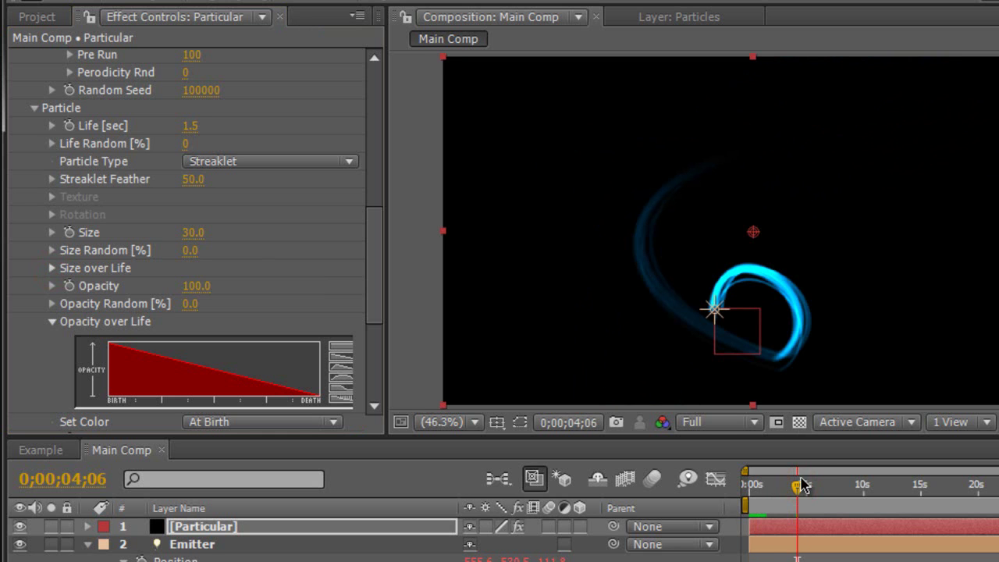
Step: Try a Streaklet Random Seed of 220, check the streak at 0;00;07;23 and set the seed to 1020
{"action": "mouse_move", "coordinate": [371, 279]}
{"action": "left_mouse_down"}
{"action": "mouse_move", "coordinate": [372, 268]}
{"action": "mouse_move", "coordinate": [373, 328]}
{"action": "left_mouse_up"}
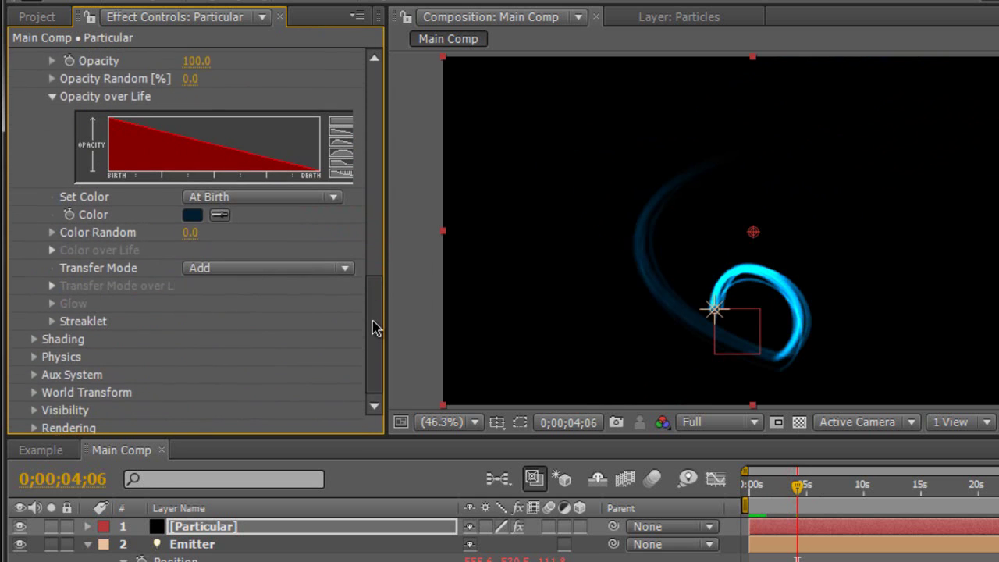
{"action": "left_click", "coordinate": [52, 322]}
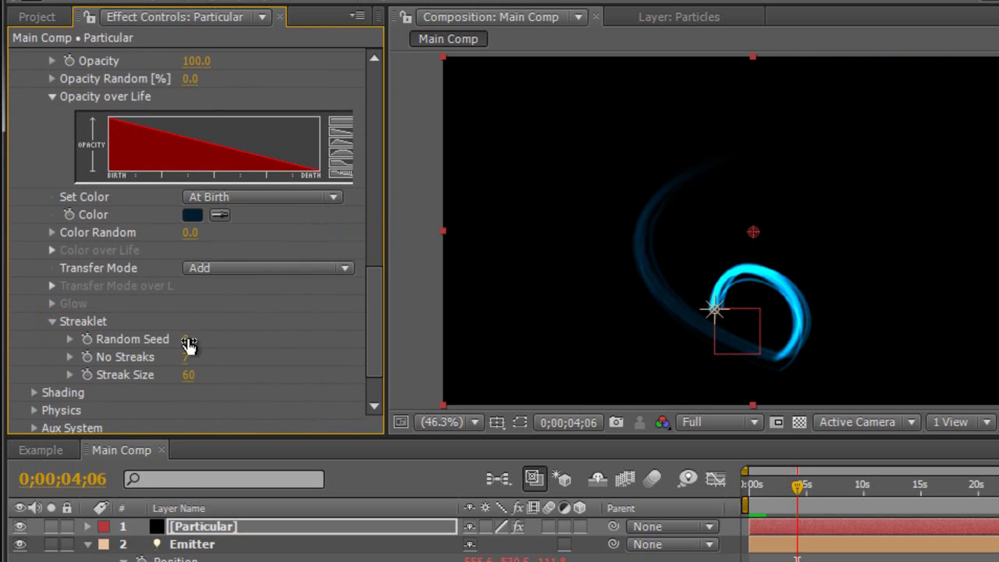
{"action": "left_click_drag", "start_coordinate": [207, 338], "coordinate": [212, 337]}
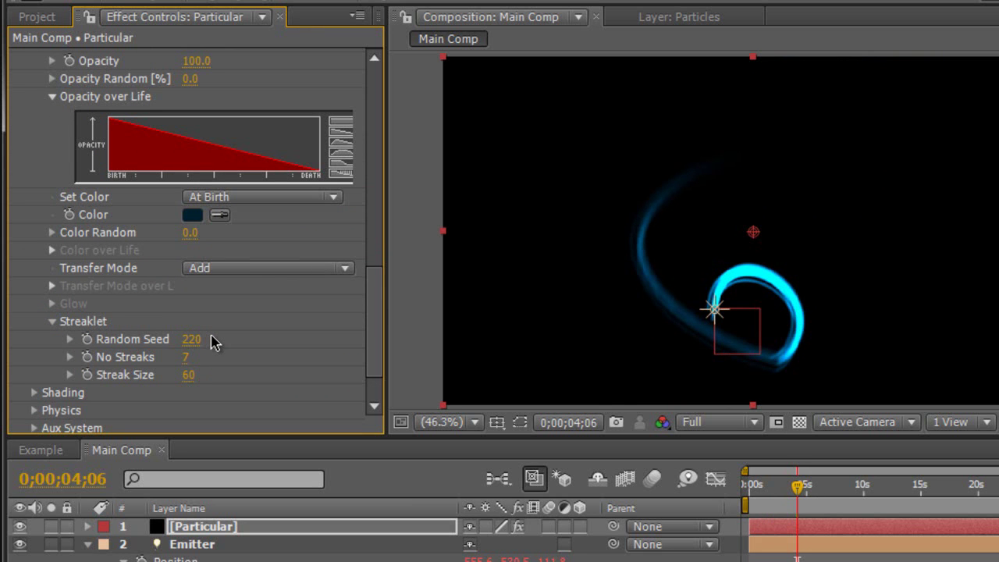
{"action": "left_click_drag", "start_coordinate": [798, 486], "coordinate": [844, 484]}
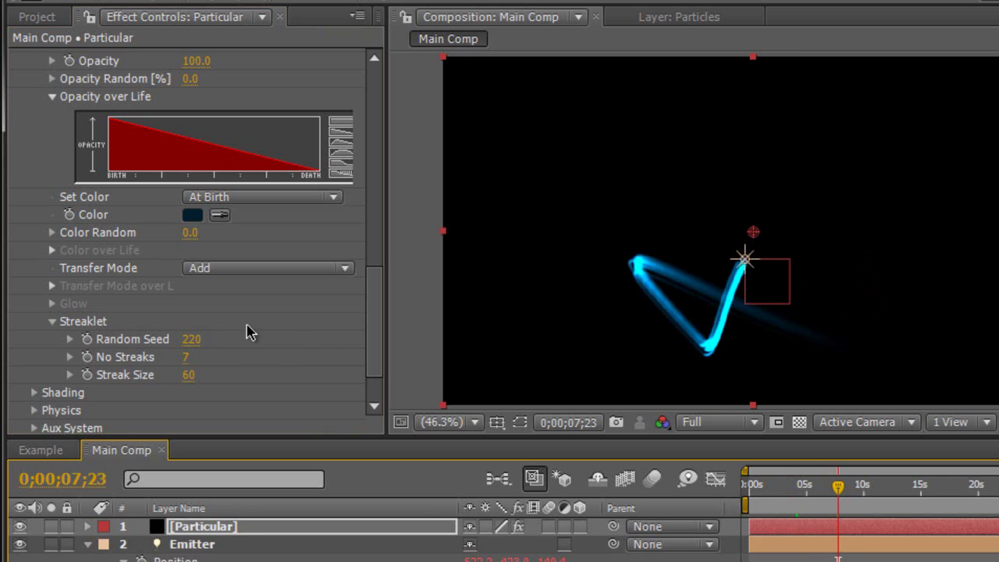
{"action": "left_click_drag", "start_coordinate": [195, 338], "coordinate": [207, 337]}
{"action": "left_click_drag", "start_coordinate": [244, 334], "coordinate": [238, 343]}
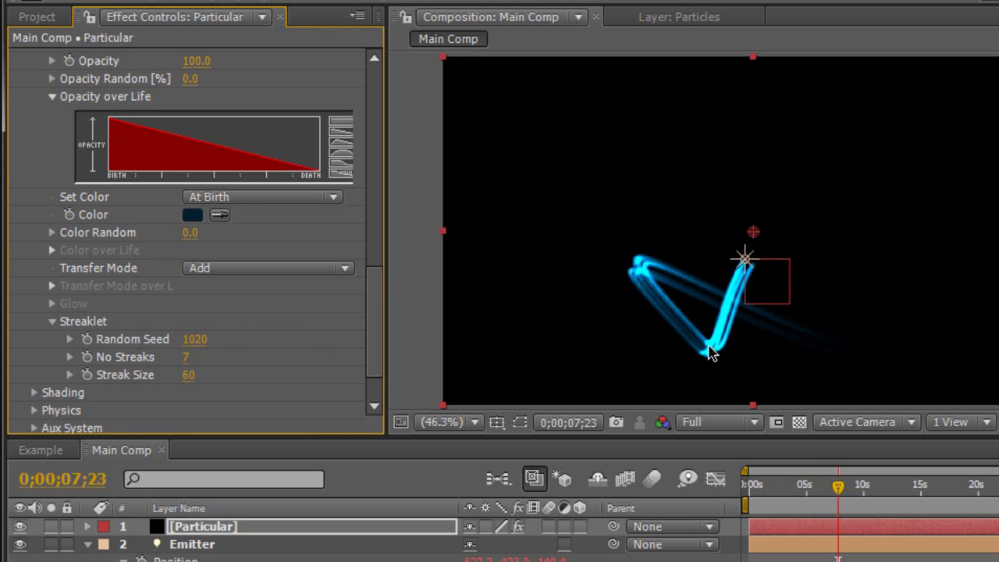
{"action": "left_click", "coordinate": [546, 351]}
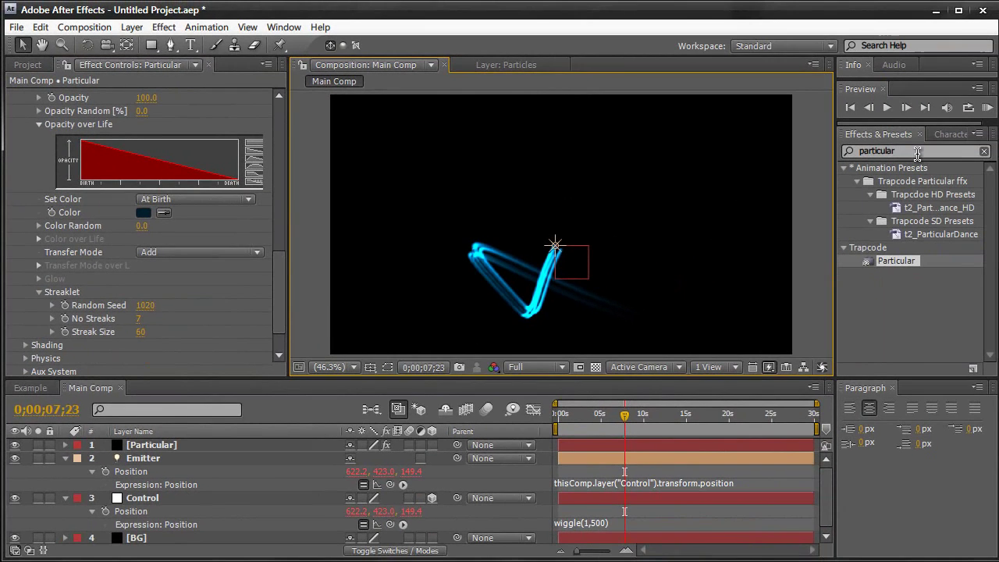
Step: Apply the Stylize Glow effect to the Particular layer with a Glow Threshold of 61.2% and a Glow Radius of 16
{"action": "left_click", "coordinate": [998, 136]}
{"action": "type", "text": "glow"}
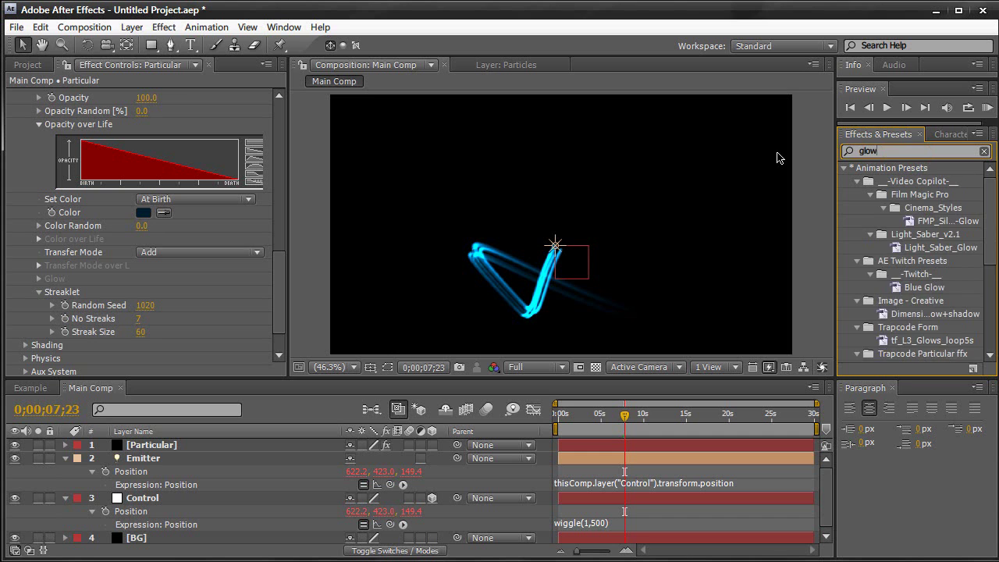
{"action": "scroll", "coordinate": [878, 235], "scroll_direction": "down", "scroll_amount": 5}
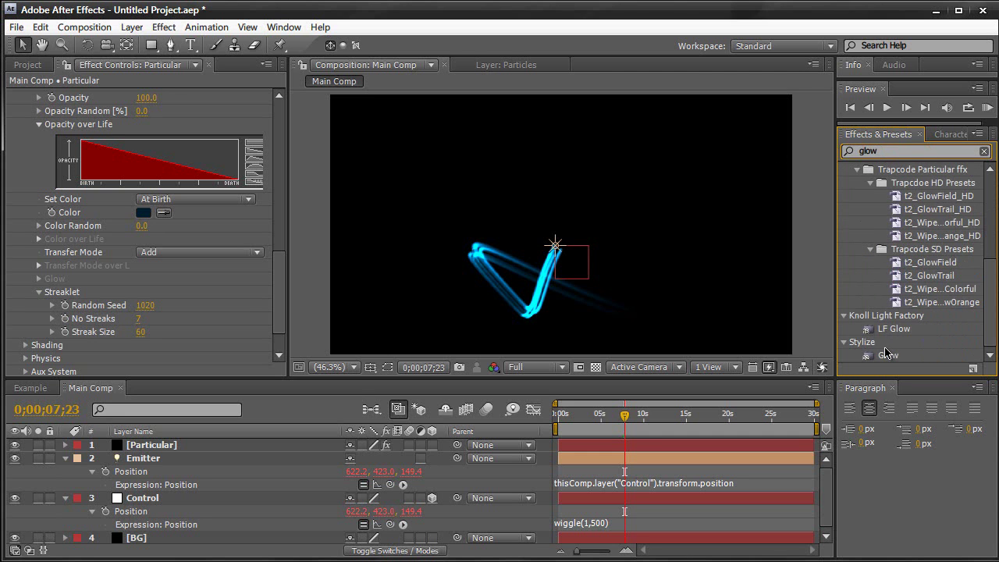
{"action": "left_click_drag", "start_coordinate": [886, 359], "coordinate": [296, 444]}
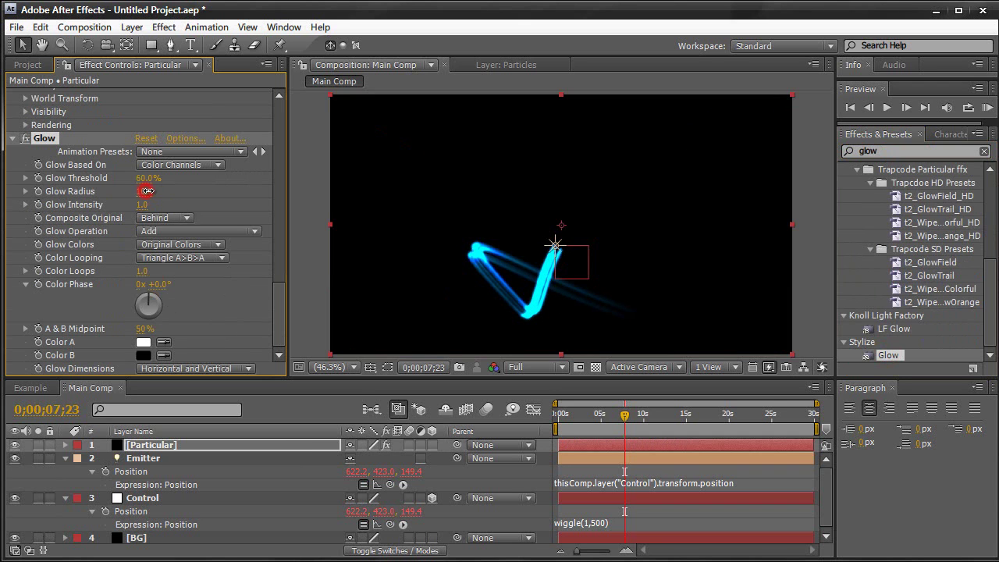
{"action": "left_click_drag", "start_coordinate": [159, 190], "coordinate": [144, 204]}
{"action": "left_click", "coordinate": [297, 226]}
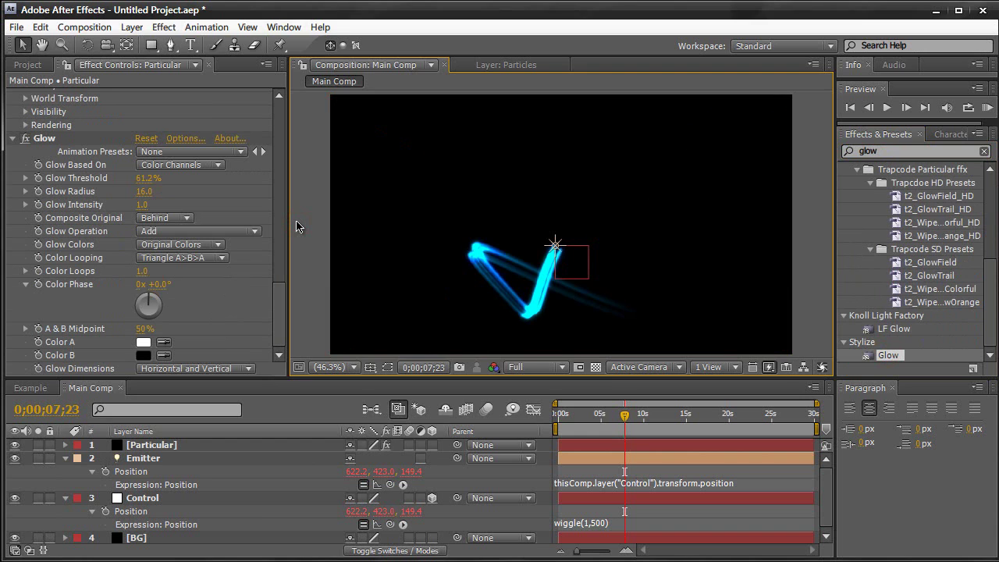
Step: Create a new solid named OF and apply the Optical Flares effect to it
{"action": "key", "text": "ctrl+y"}
{"action": "type", "text": "OF"}
{"action": "key", "text": "Return"}
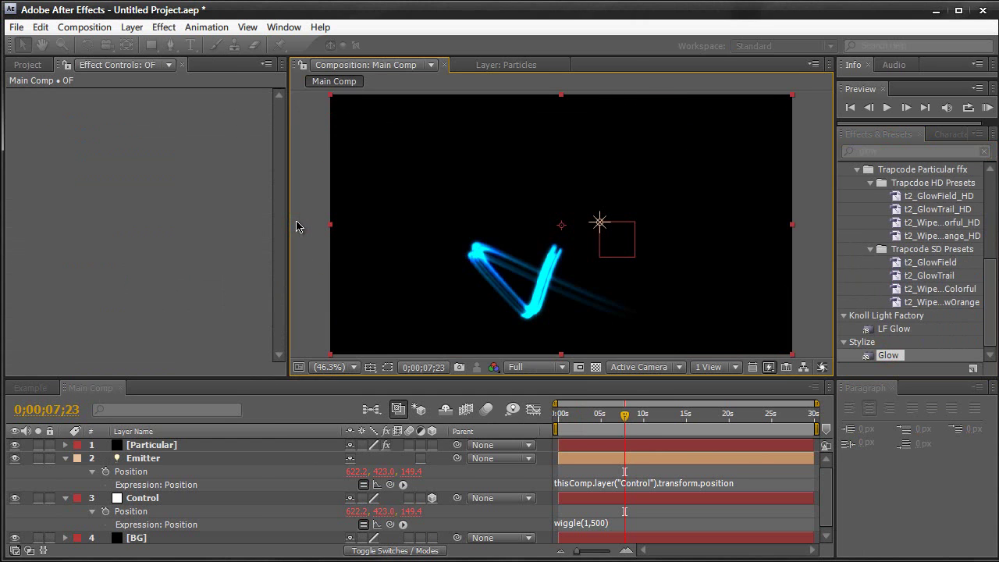
{"action": "left_click", "coordinate": [886, 151]}
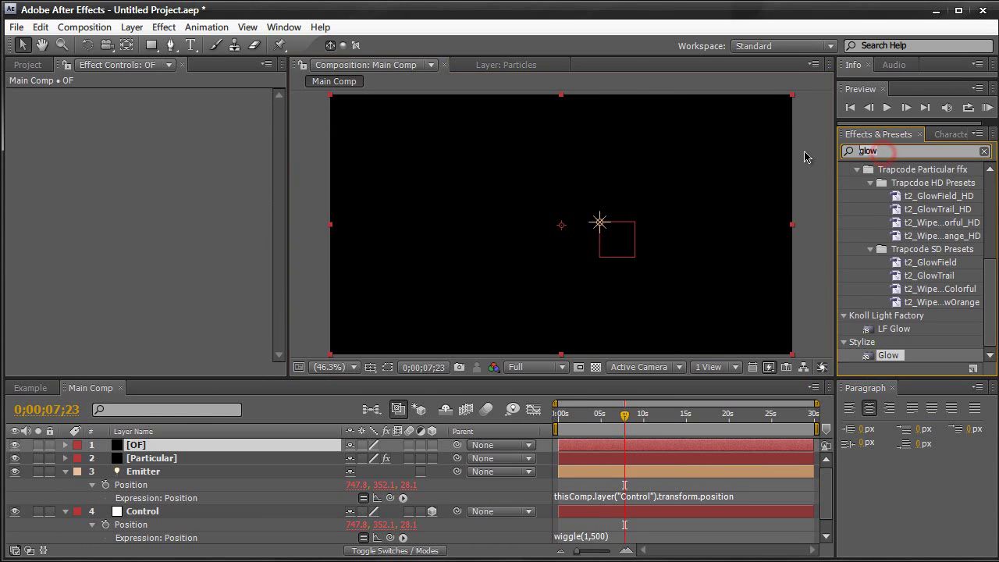
{"action": "type", "text": "optical flares"}
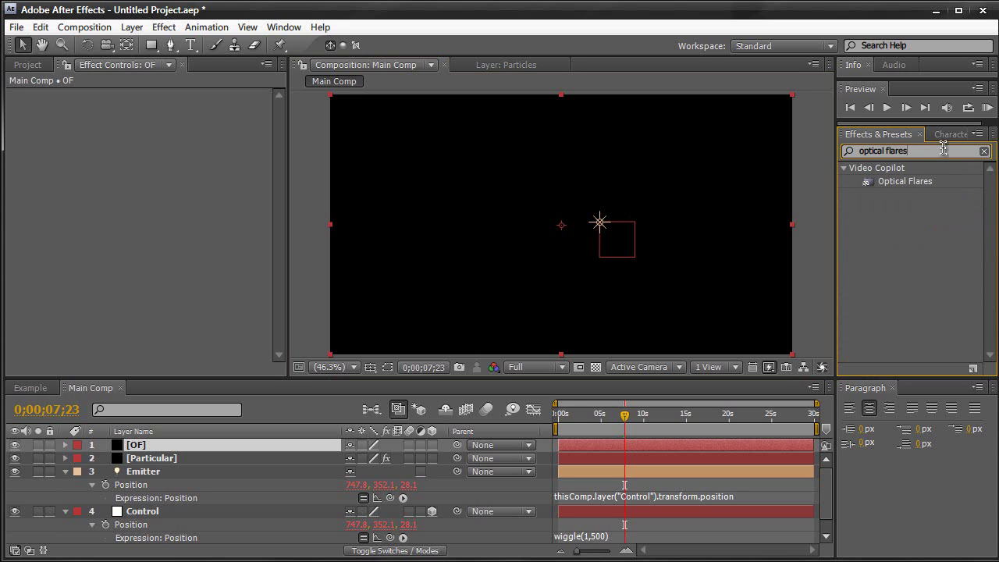
{"action": "double_click", "coordinate": [923, 184]}
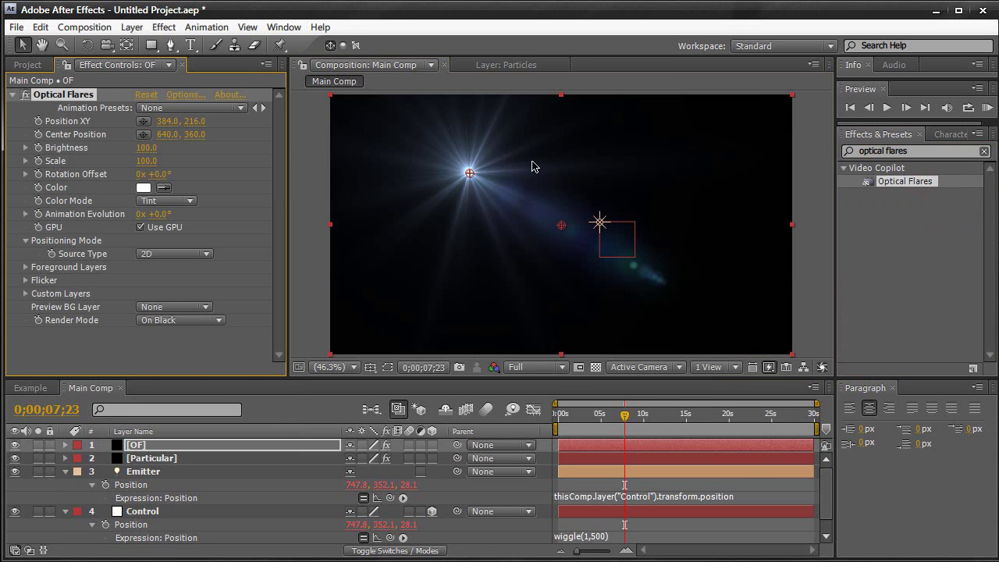
Step: Set the Optical Flares Source Type to Track Lights and the Render Mode to On Transparent
{"action": "left_click", "coordinate": [173, 254]}
{"action": "left_click", "coordinate": [173, 291]}
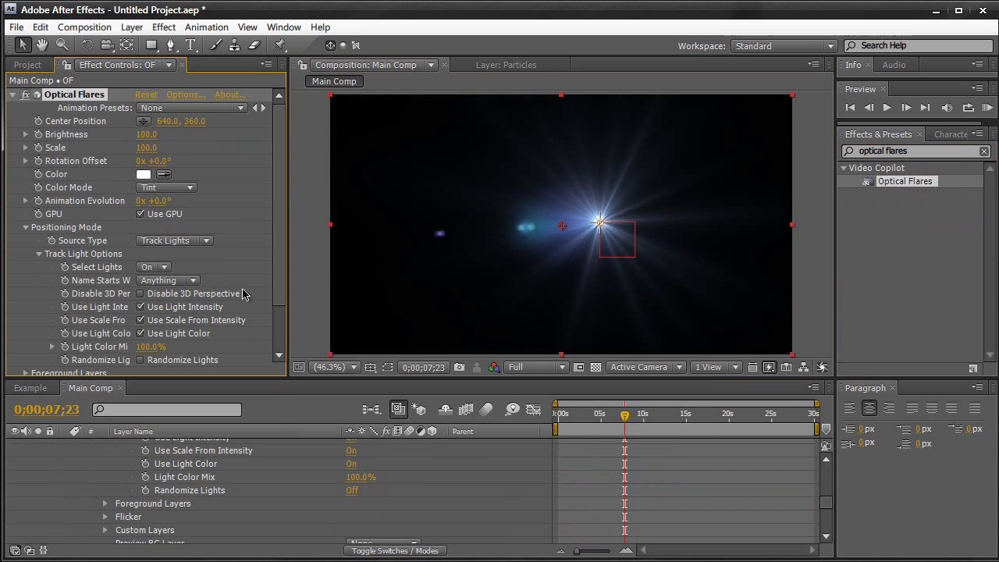
{"action": "scroll", "coordinate": [188, 307], "scroll_direction": "down", "scroll_amount": 3}
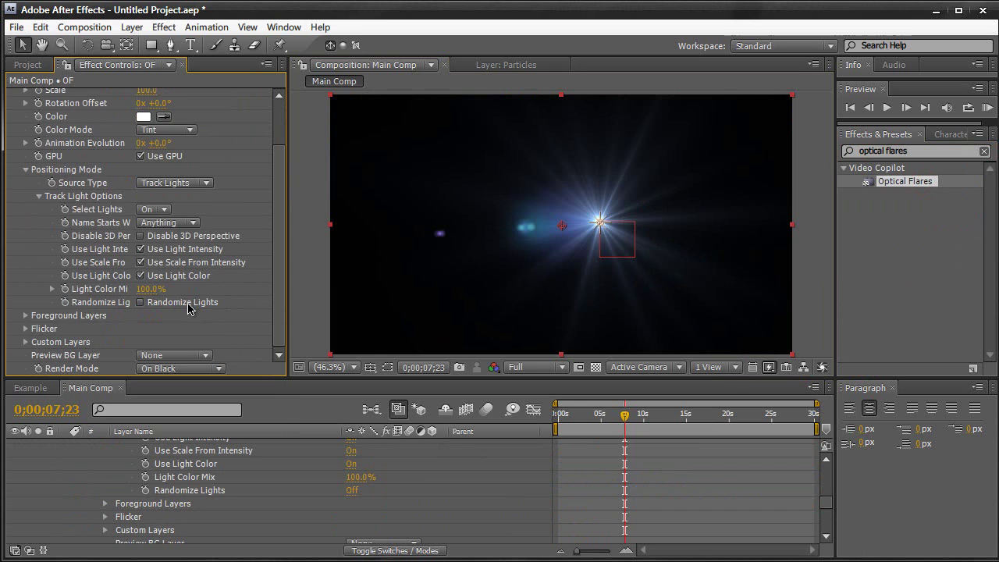
{"action": "left_click", "coordinate": [187, 355]}
{"action": "left_click", "coordinate": [187, 356]}
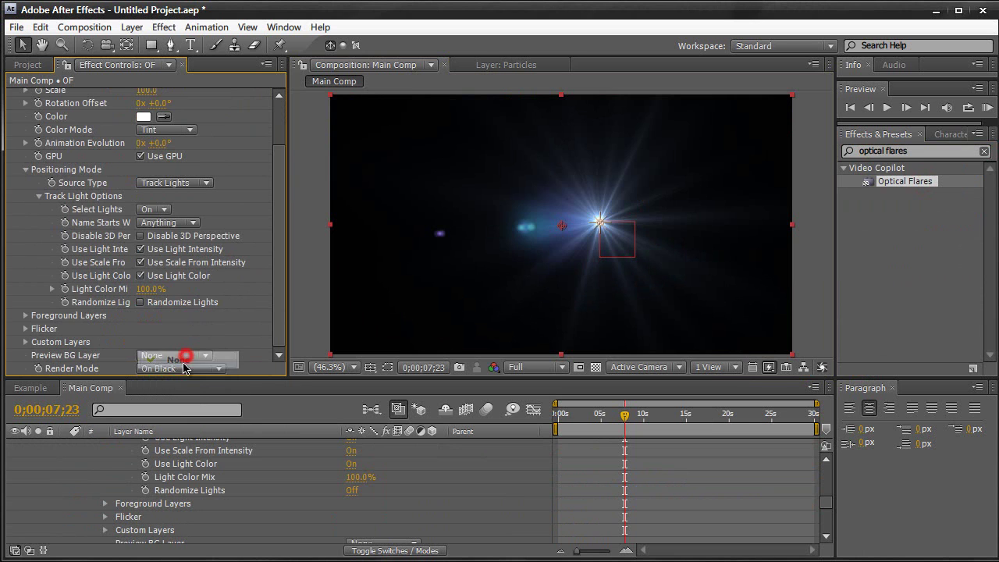
{"action": "left_click", "coordinate": [181, 368]}
{"action": "left_click", "coordinate": [179, 391]}
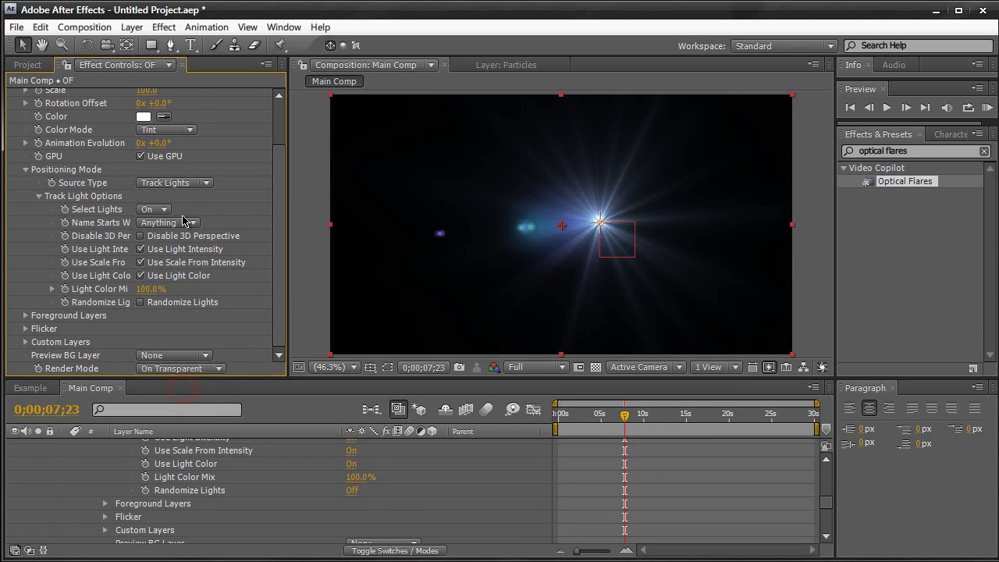
Step: Load the Tac Light preset from Natural Flares in the Optical Flares options and accept it
{"action": "scroll", "coordinate": [184, 210], "scroll_direction": "up", "scroll_amount": 3}
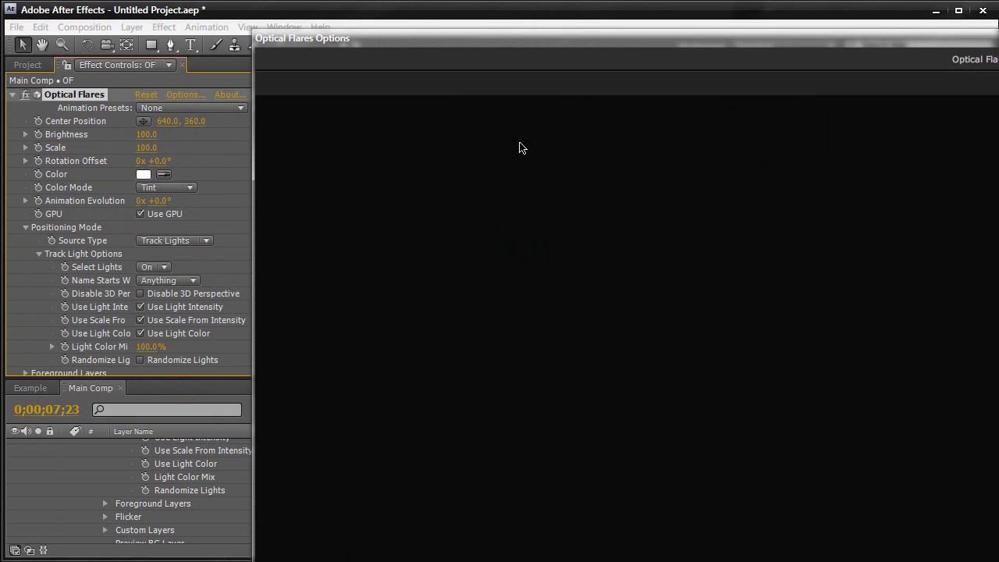
{"action": "left_click_drag", "start_coordinate": [529, 40], "coordinate": [407, 28]}
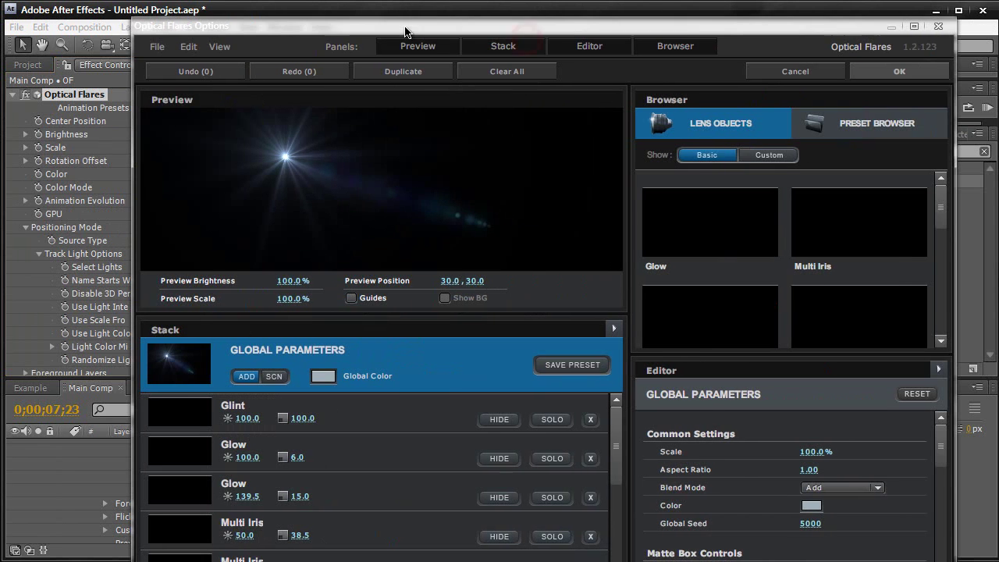
{"action": "left_click", "coordinate": [859, 125]}
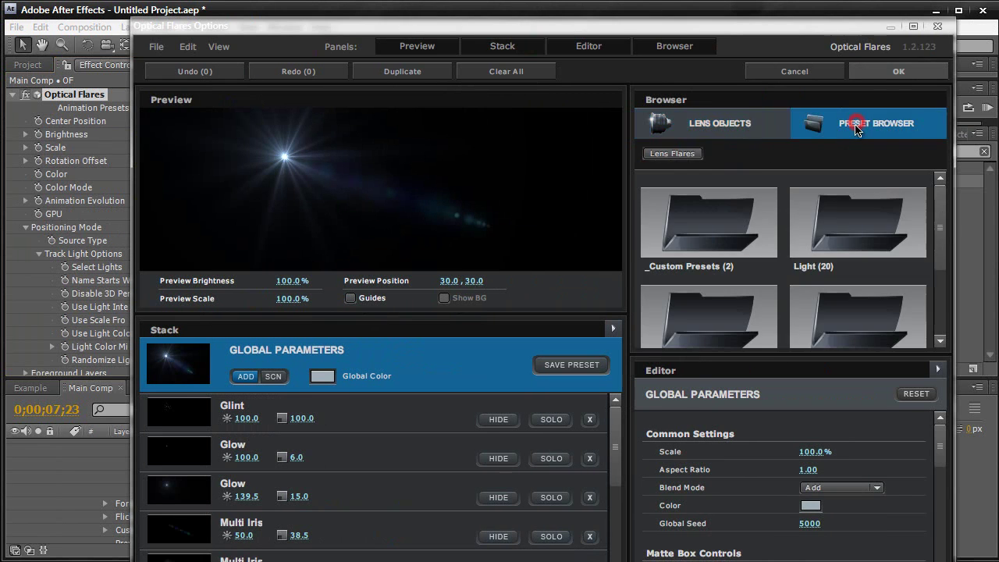
{"action": "scroll", "coordinate": [856, 242], "scroll_direction": "down", "scroll_amount": 2}
{"action": "double_click", "coordinate": [853, 247]}
{"action": "scroll", "coordinate": [852, 257], "scroll_direction": "down", "scroll_amount": 10}
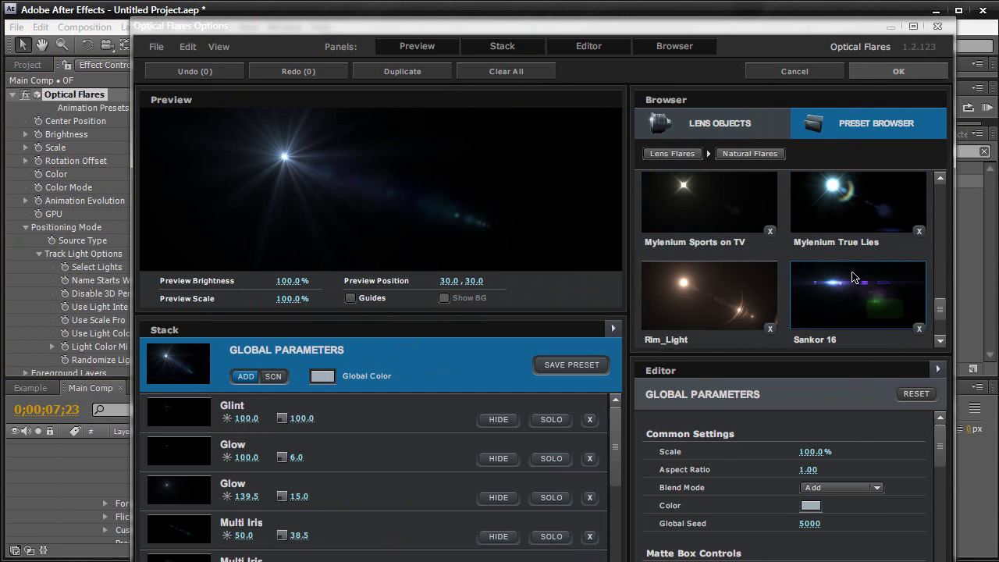
{"action": "left_click", "coordinate": [853, 291]}
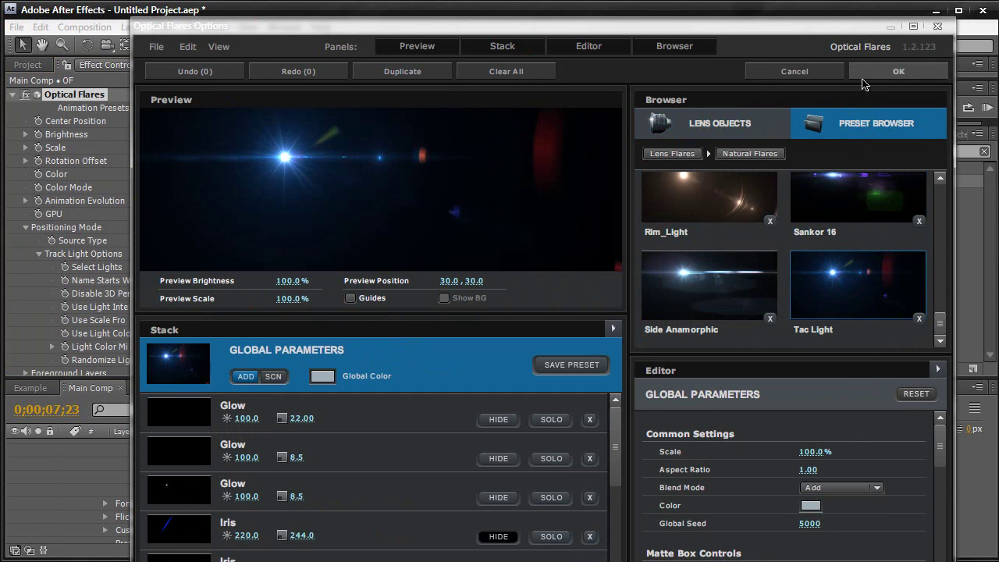
{"action": "left_click", "coordinate": [863, 72]}
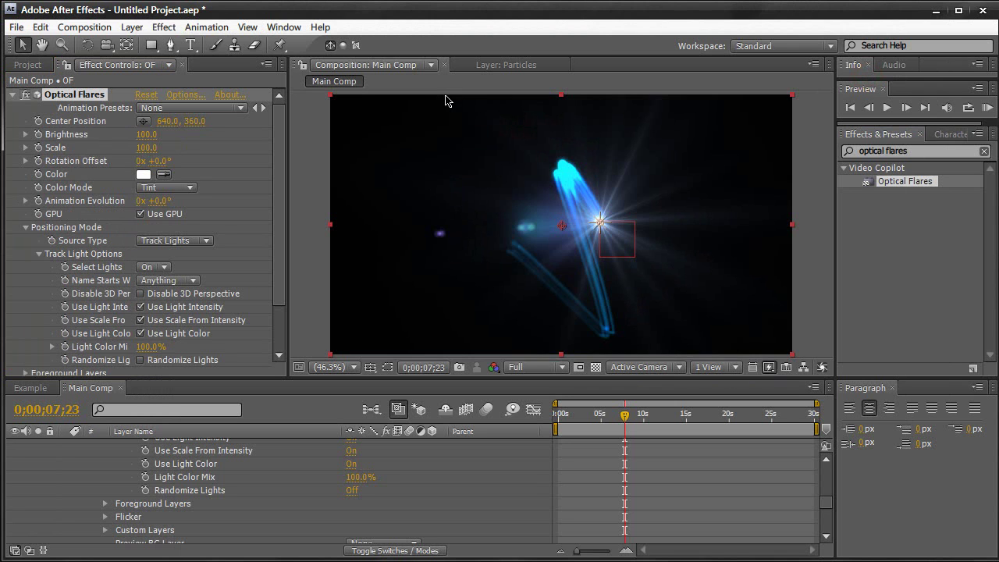
{"action": "left_click", "coordinate": [319, 166]}
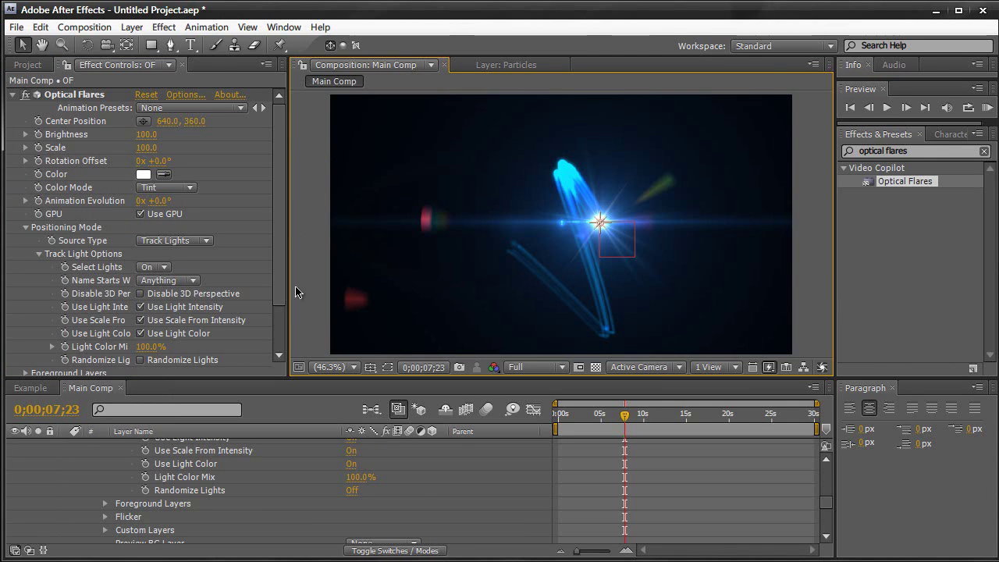
Step: Toggle the visibility of the OF layer to compare the streak with and without the flare
{"action": "scroll", "coordinate": [289, 499], "scroll_direction": "up", "scroll_amount": 10}
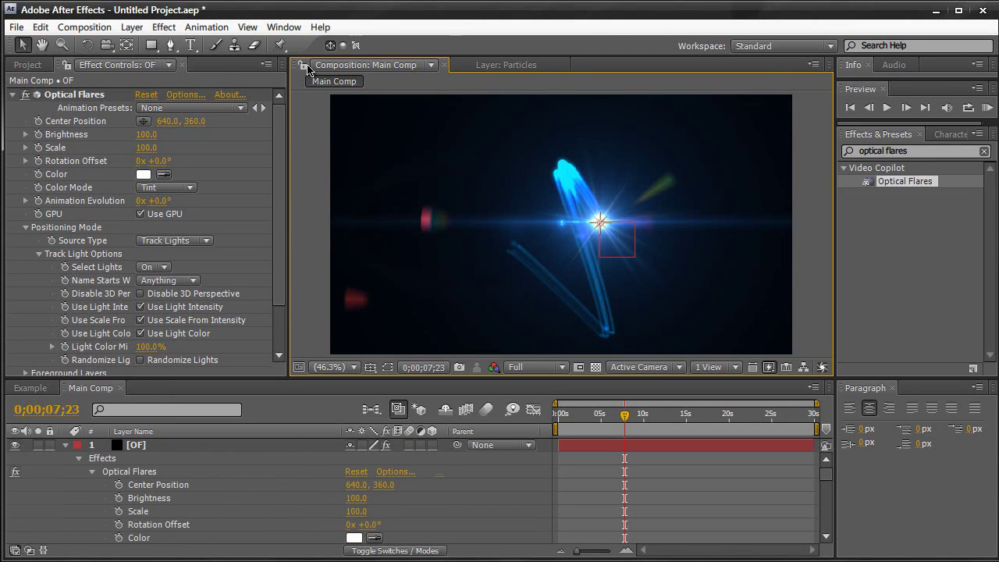
{"action": "left_click", "coordinate": [14, 445]}
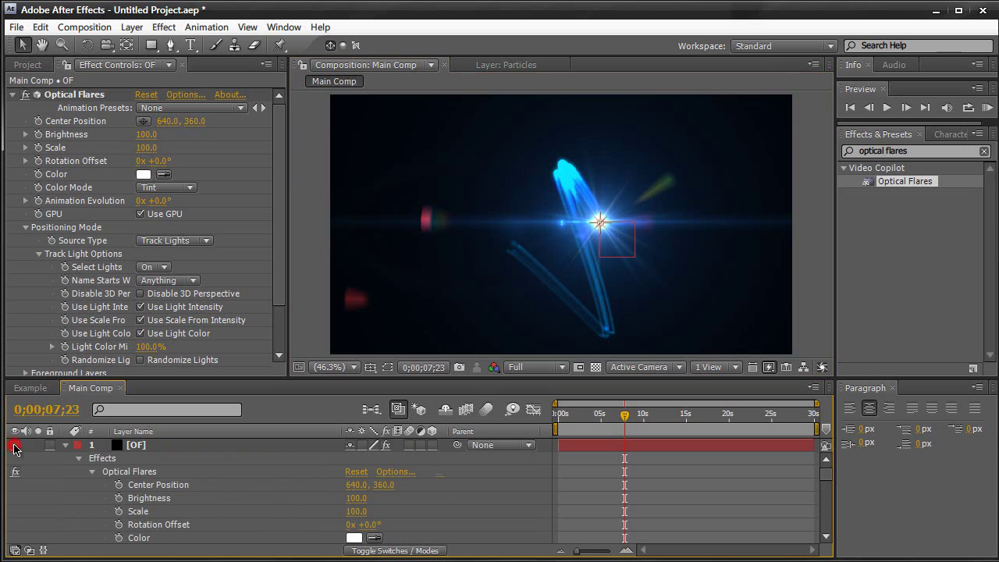